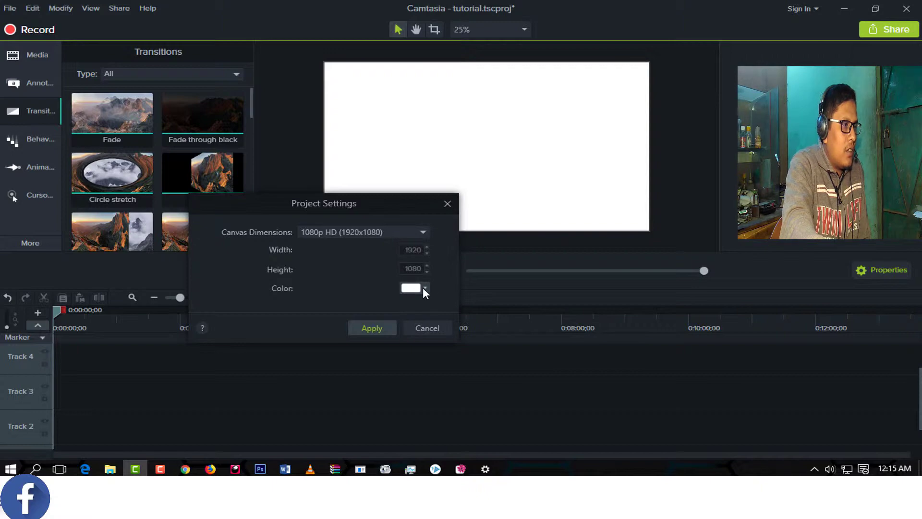
Try black and pink from the preset colors as the project's canvas color.
{"action": "left_click", "coordinate": [424, 288]}
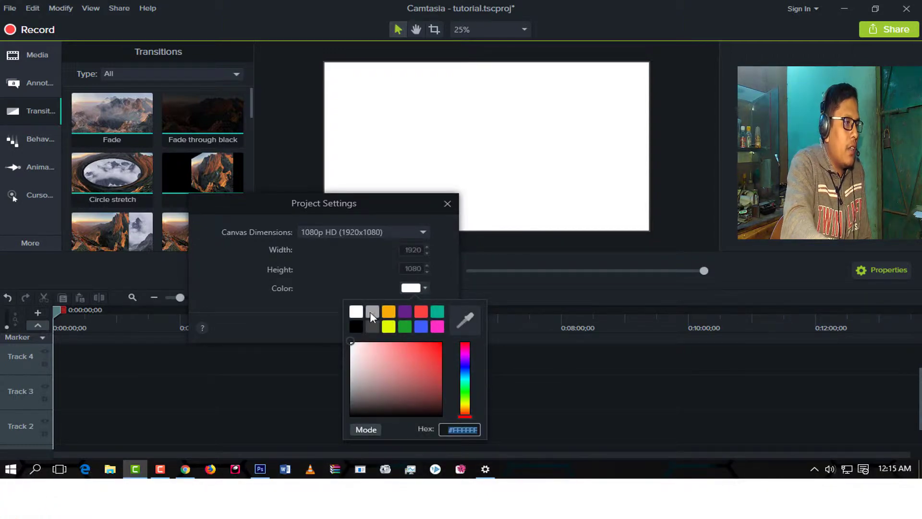
{"action": "left_click", "coordinate": [354, 326]}
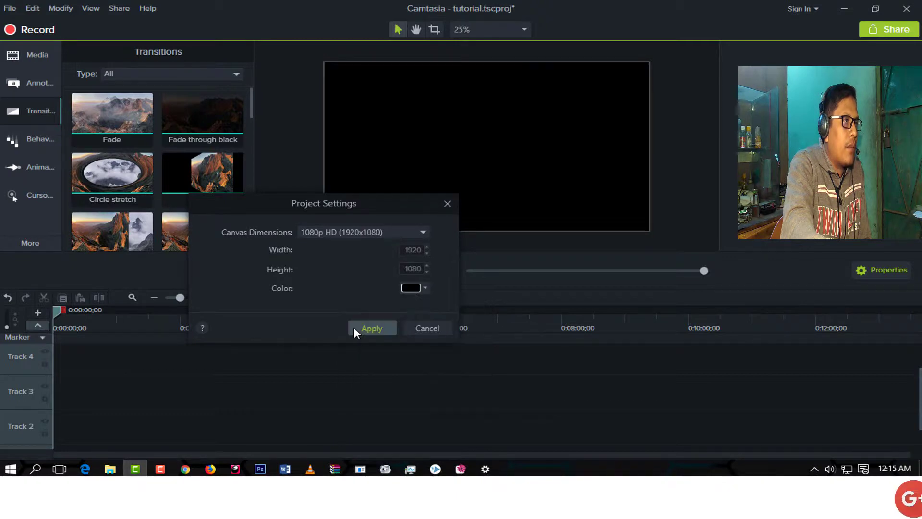
{"action": "left_click", "coordinate": [421, 289]}
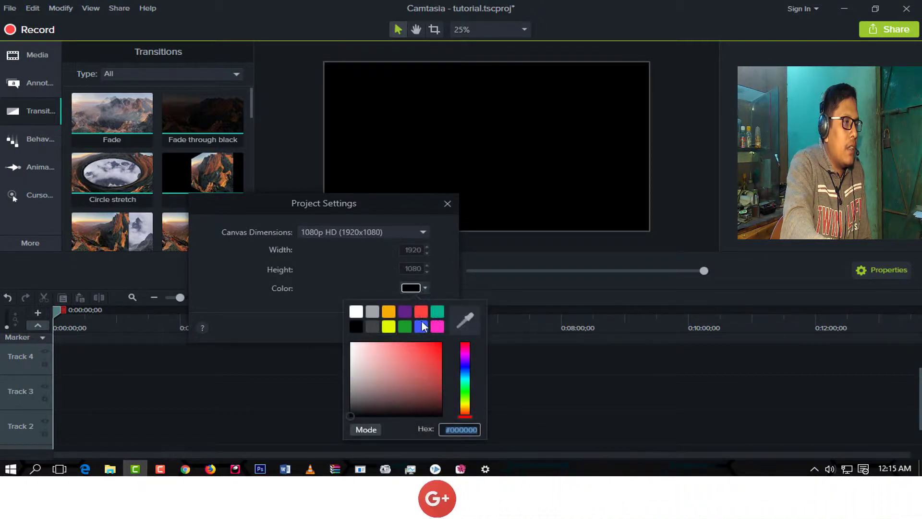
{"action": "left_click", "coordinate": [436, 325]}
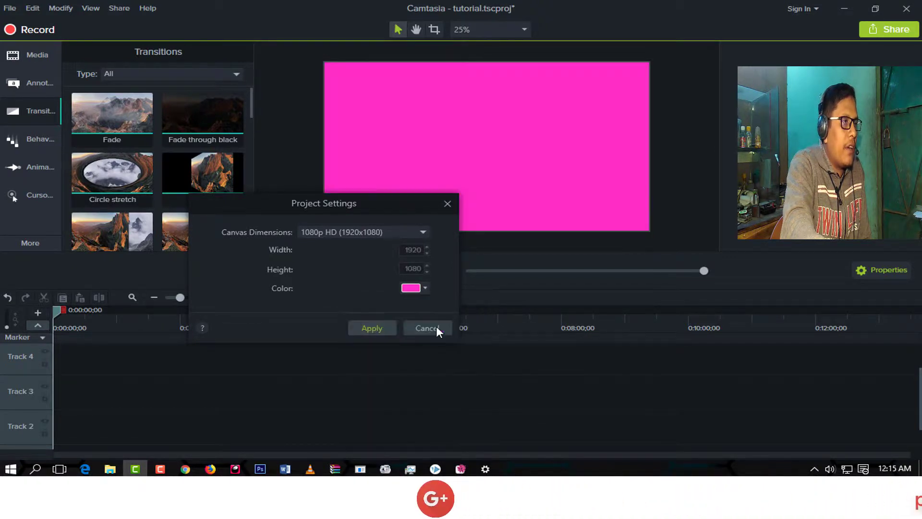
Try several custom magenta shades and preset black as the project's canvas color.
{"action": "left_click", "coordinate": [425, 287]}
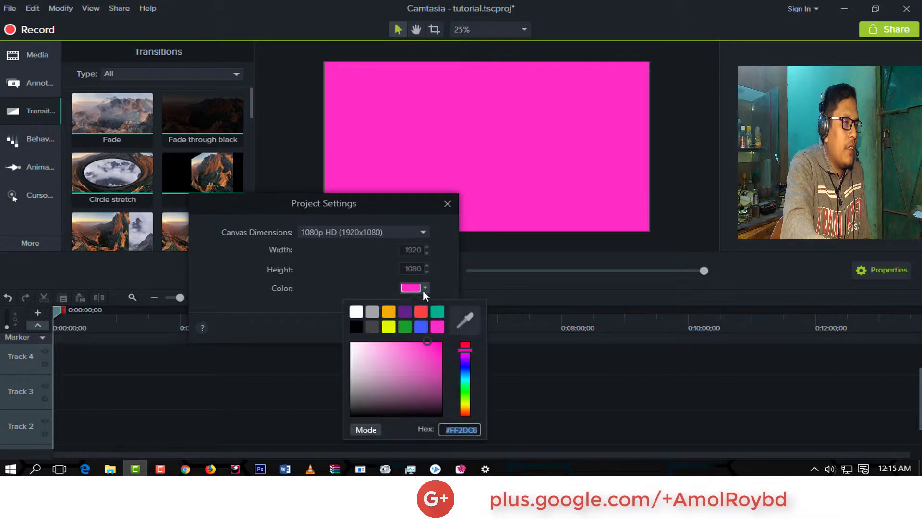
{"action": "left_click", "coordinate": [374, 372]}
{"action": "left_click", "coordinate": [419, 354]}
{"action": "left_click", "coordinate": [430, 385]}
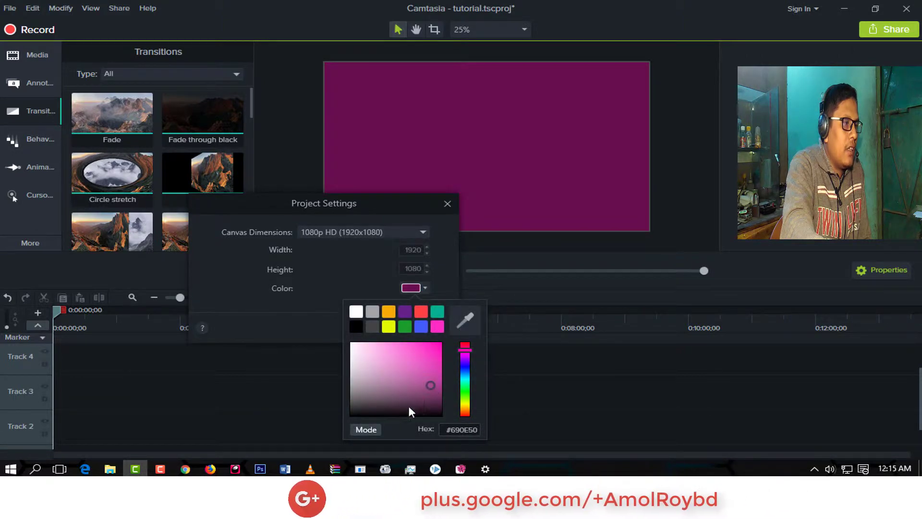
{"action": "left_click", "coordinate": [406, 407]}
{"action": "left_click", "coordinate": [370, 399]}
{"action": "left_click", "coordinate": [379, 409]}
{"action": "left_click", "coordinate": [433, 356]}
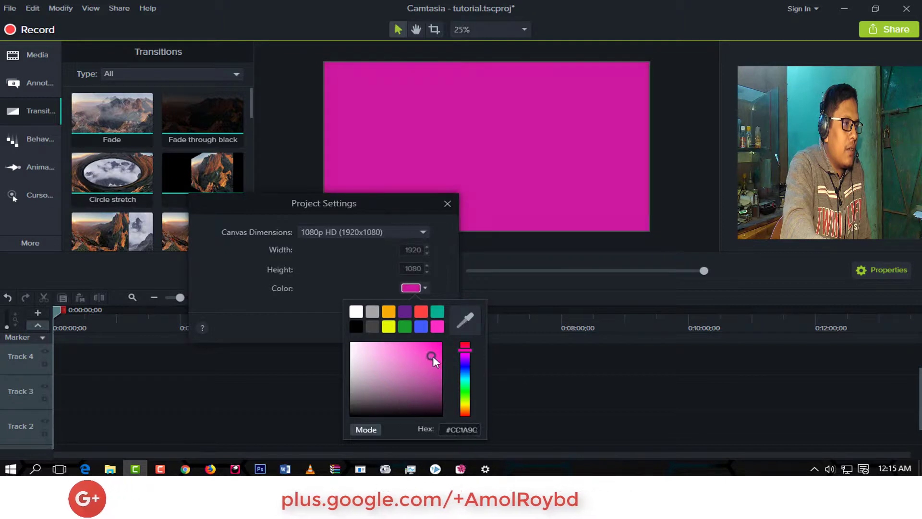
{"action": "left_click", "coordinate": [381, 364]}
{"action": "left_click", "coordinate": [405, 345]}
{"action": "left_click", "coordinate": [406, 381]}
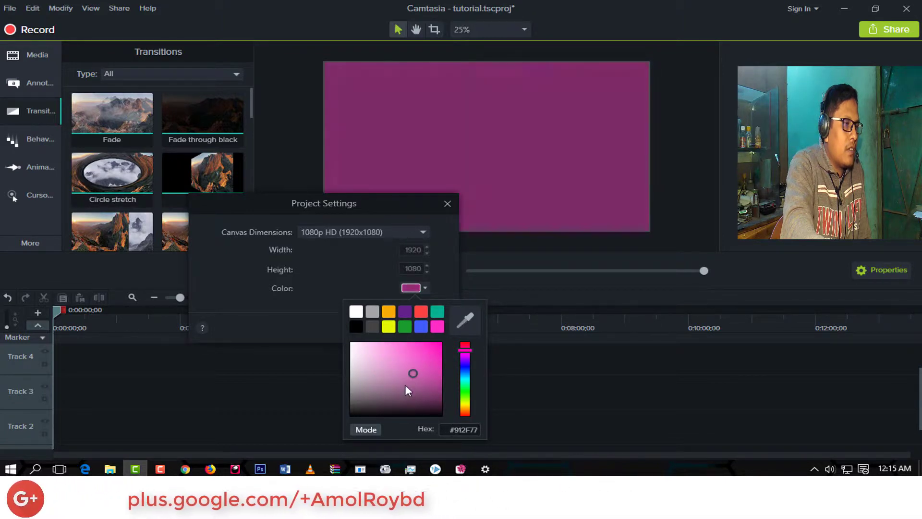
{"action": "left_click", "coordinate": [377, 407]}
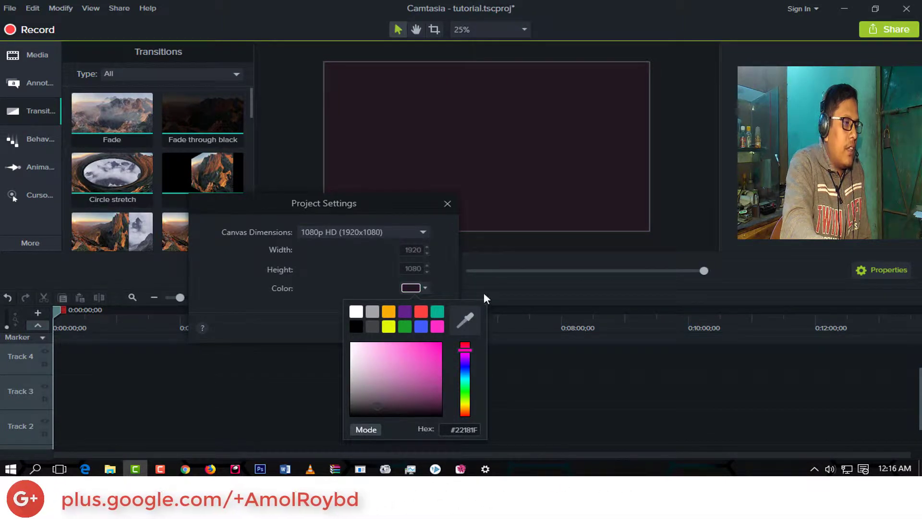
{"action": "left_click", "coordinate": [419, 343]}
{"action": "left_click", "coordinate": [356, 327]}
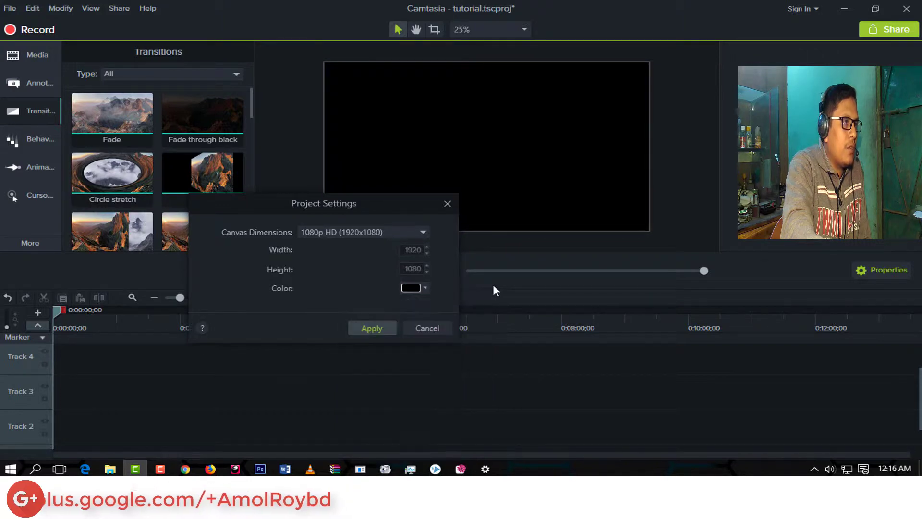
Set the canvas color to white and apply the project settings.
{"action": "left_click", "coordinate": [419, 289]}
{"action": "left_click", "coordinate": [356, 312]}
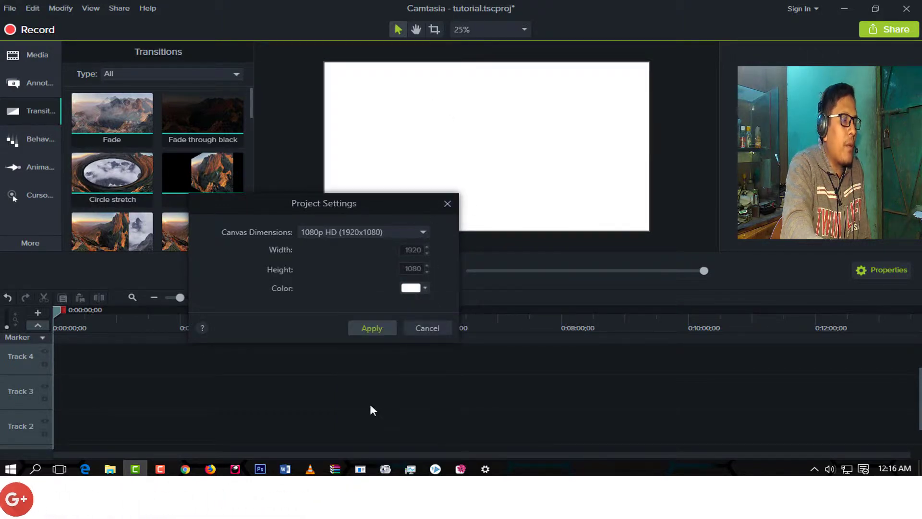
{"action": "left_click", "coordinate": [367, 331]}
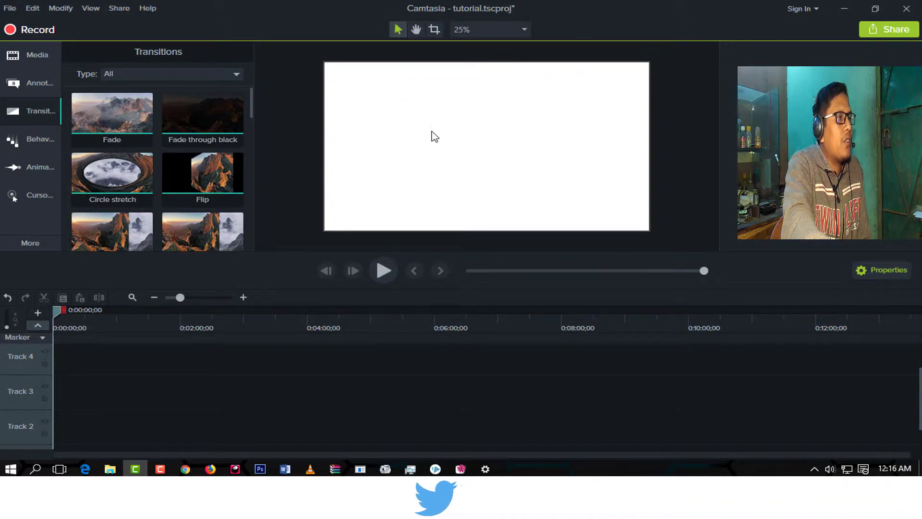
Try the Pan tool and the Edit selection tool on the empty canvas.
{"action": "left_click_drag", "start_coordinate": [386, 91], "coordinate": [485, 138]}
{"action": "left_click", "coordinate": [417, 29]}
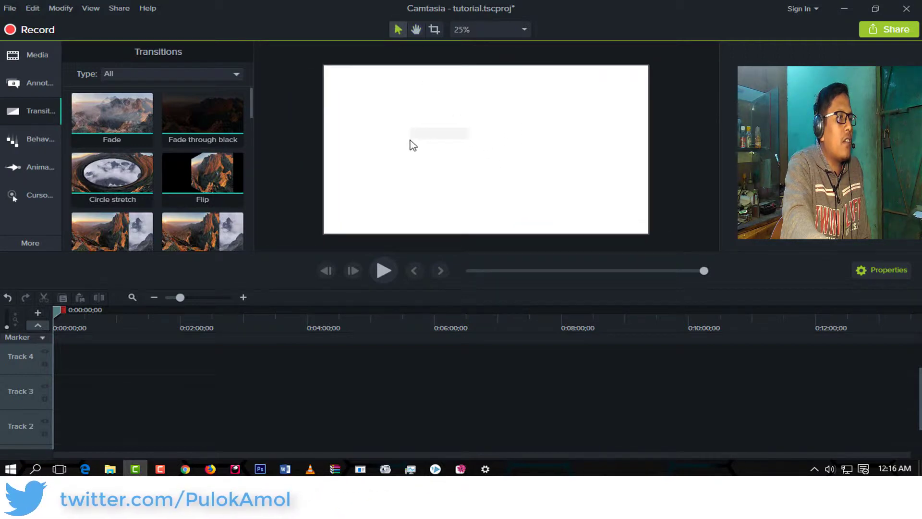
{"action": "left_click", "coordinate": [397, 30]}
{"action": "left_click_drag", "start_coordinate": [387, 95], "coordinate": [504, 155]}
Switch the canvas to Crop mode and try cropping an area of the empty canvas.
{"action": "left_click", "coordinate": [434, 29]}
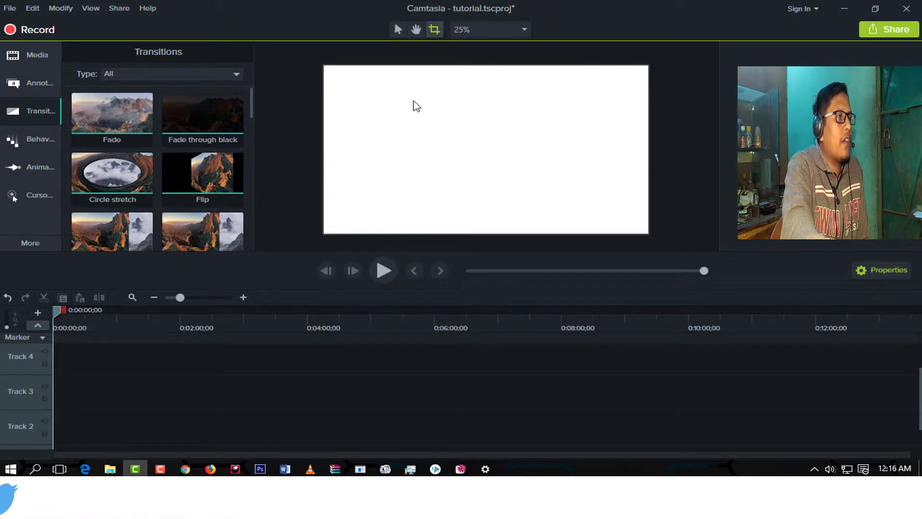
{"action": "left_click_drag", "start_coordinate": [388, 87], "coordinate": [518, 181]}
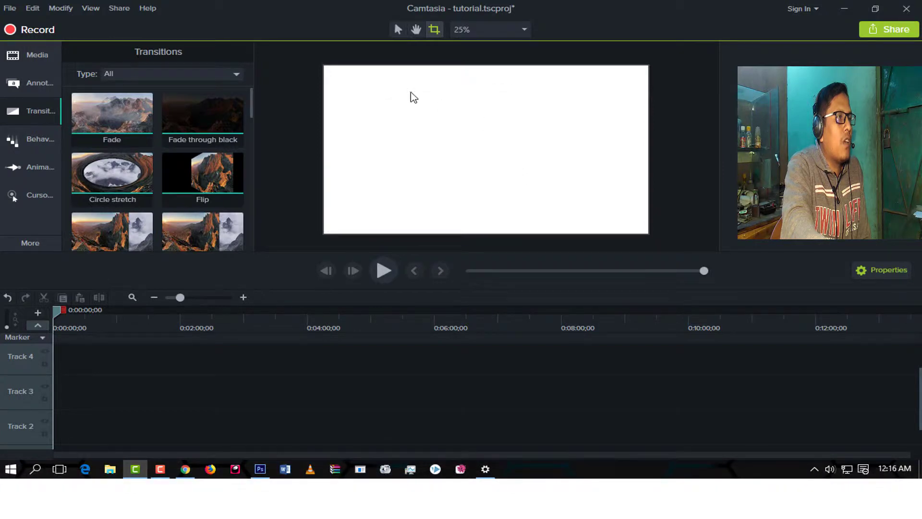
{"action": "left_click_drag", "start_coordinate": [411, 95], "coordinate": [571, 210]}
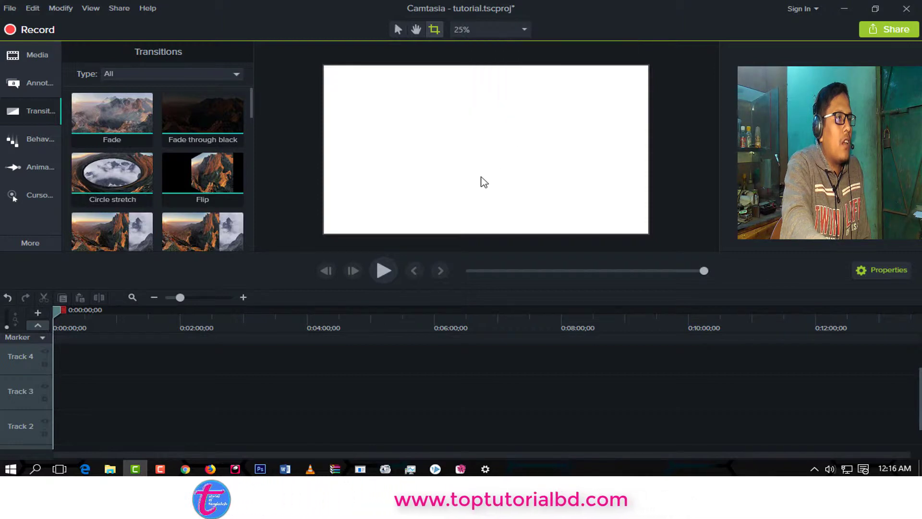
Examine the canvas at different zoom levels between 25% and 35%, and review its zoom and detach options.
{"action": "key", "text": "ctrl+plus"}
{"action": "key", "text": "ctrl+minus"}
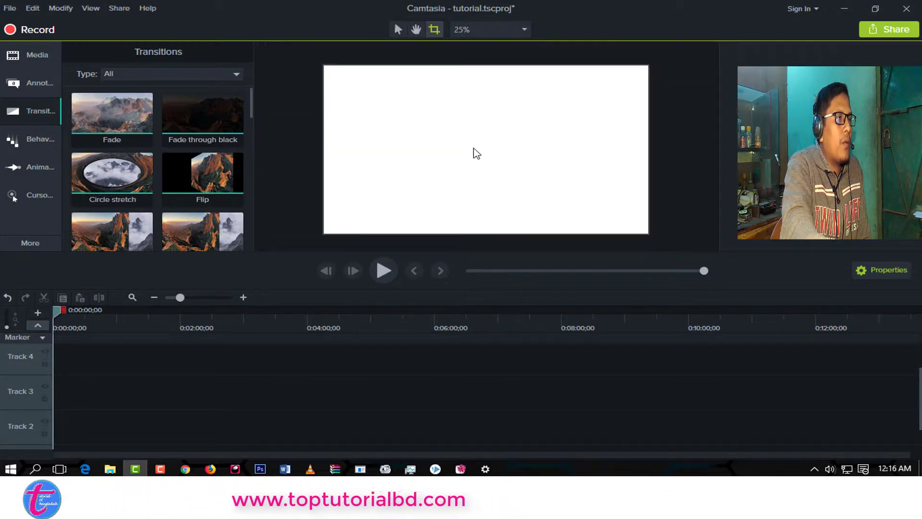
{"action": "right_click", "coordinate": [471, 137]}
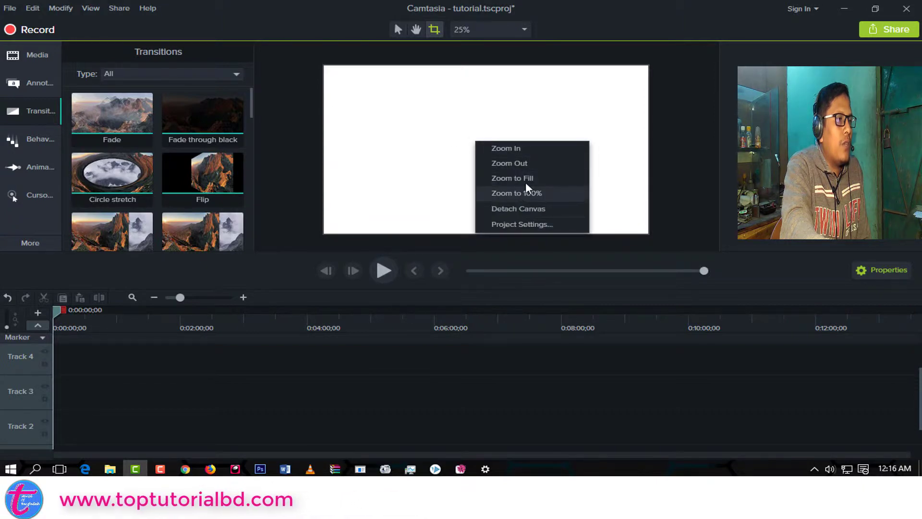
{"action": "left_click", "coordinate": [451, 115]}
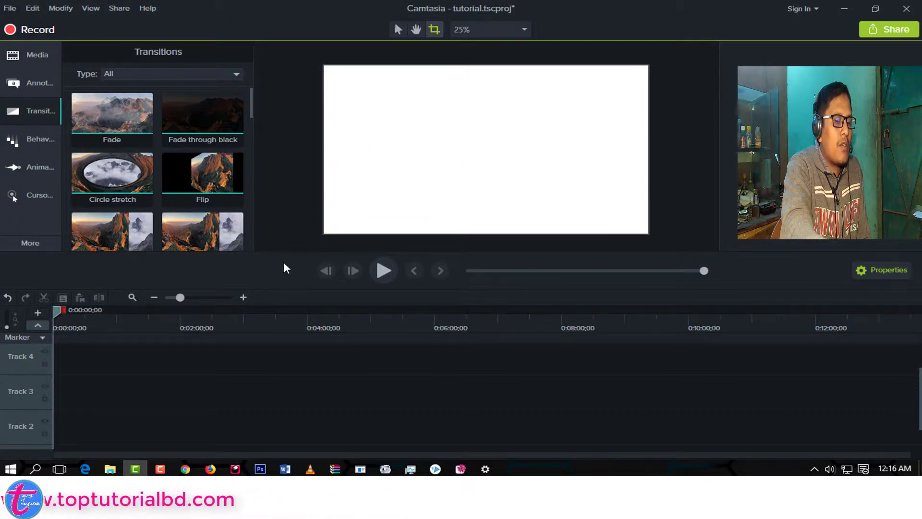
{"action": "scroll", "coordinate": [381, 203], "scroll_direction": "up", "scroll_amount": 2}
{"action": "scroll", "coordinate": [382, 202], "scroll_direction": "down", "scroll_amount": 2}
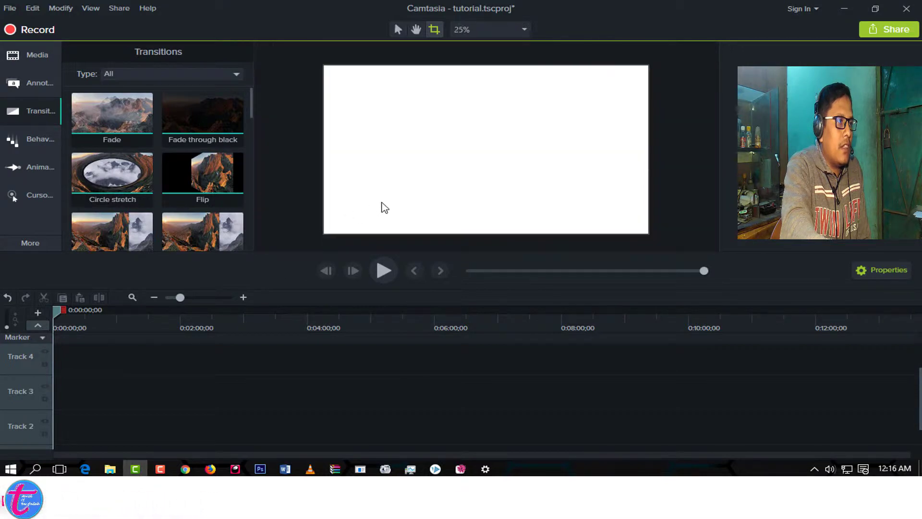
{"action": "scroll", "coordinate": [382, 202], "scroll_direction": "up", "scroll_amount": 1}
{"action": "scroll", "coordinate": [385, 207], "scroll_direction": "down", "scroll_amount": 1}
{"action": "scroll", "coordinate": [384, 207], "scroll_direction": "up", "scroll_amount": 1}
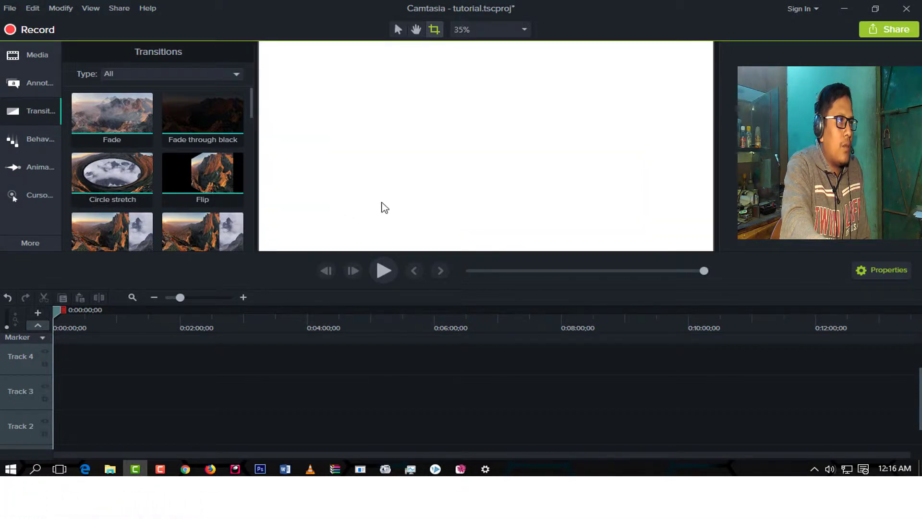
{"action": "scroll", "coordinate": [384, 206], "scroll_direction": "down", "scroll_amount": 1}
{"action": "scroll", "coordinate": [383, 207], "scroll_direction": "up", "scroll_amount": 1}
{"action": "scroll", "coordinate": [385, 207], "scroll_direction": "down", "scroll_amount": 1}
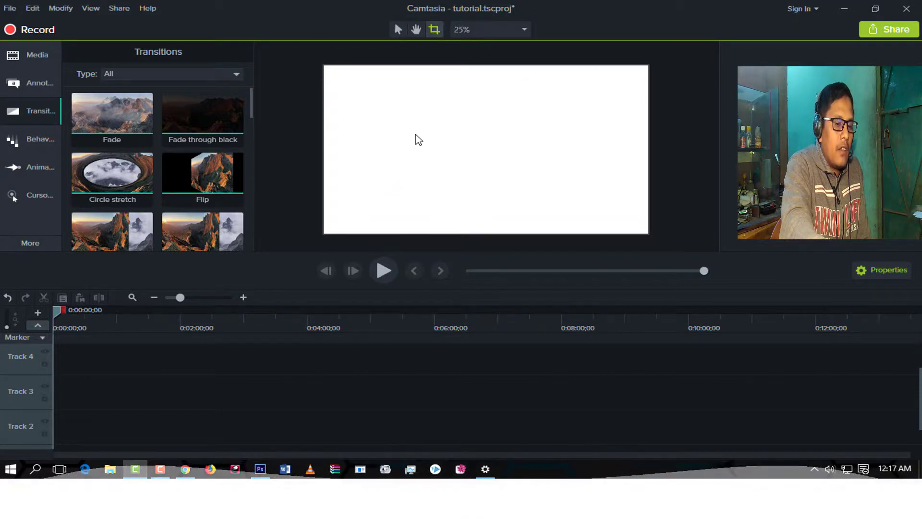
{"action": "scroll", "coordinate": [416, 139], "scroll_direction": "up", "scroll_amount": 1}
{"action": "scroll", "coordinate": [416, 139], "scroll_direction": "down", "scroll_amount": 2}
{"action": "scroll", "coordinate": [417, 140], "scroll_direction": "up", "scroll_amount": 1}
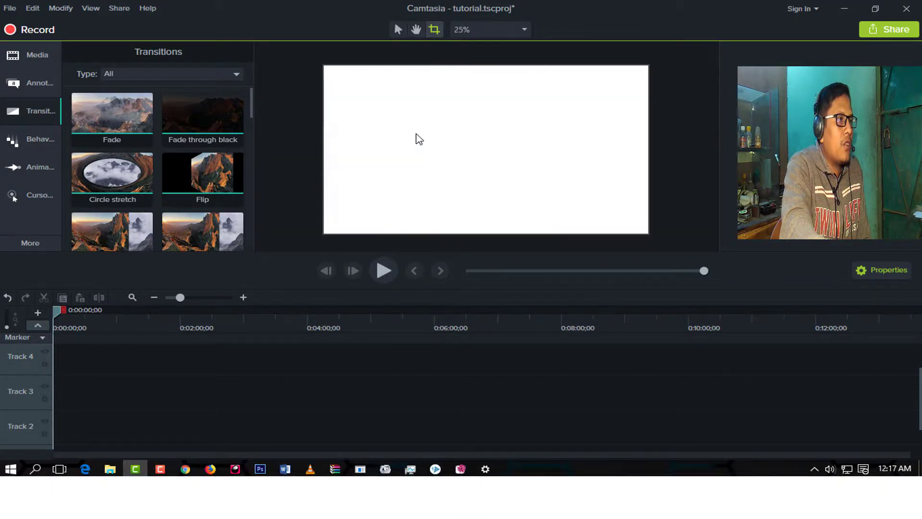
Review the preset canvas zoom levels and zoom the canvas out to 10%.
{"action": "left_click", "coordinate": [527, 30]}
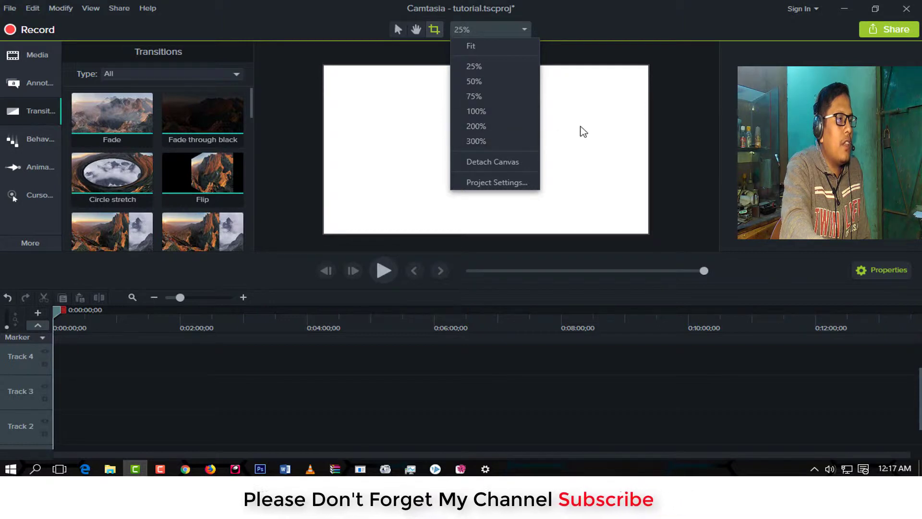
{"action": "left_click", "coordinate": [587, 97]}
{"action": "scroll", "coordinate": [488, 136], "scroll_direction": "up", "scroll_amount": 4}
{"action": "scroll", "coordinate": [488, 136], "scroll_direction": "down", "scroll_amount": 2}
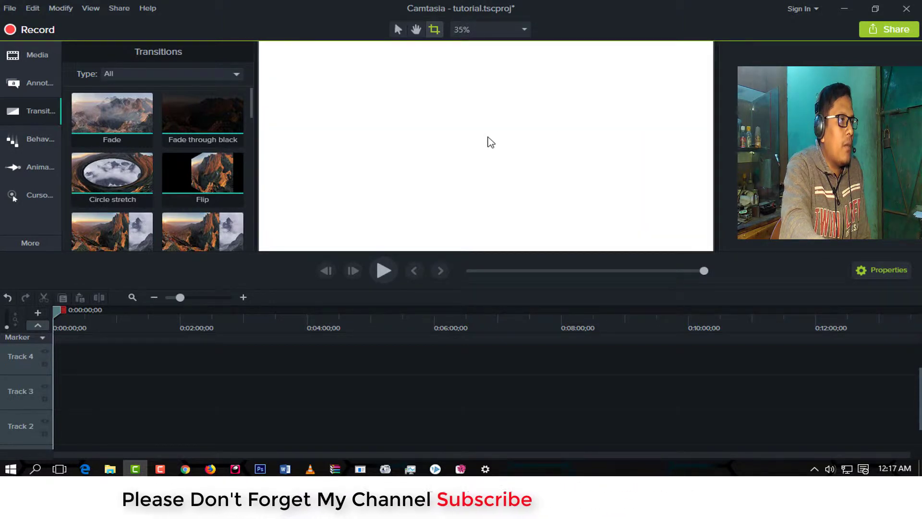
{"action": "scroll", "coordinate": [488, 139], "scroll_direction": "down", "scroll_amount": 3}
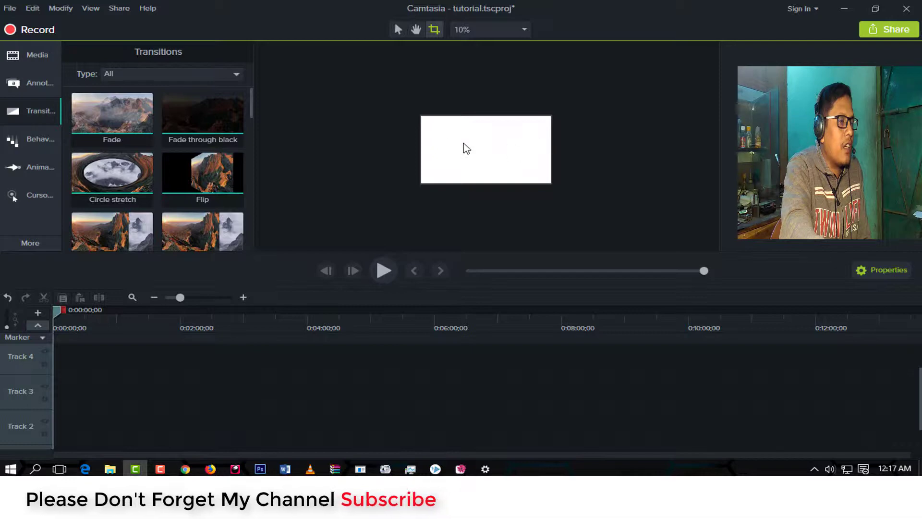
Review the project settings from the canvas, cancel them, and bring the canvas zoom to 25%.
{"action": "right_click", "coordinate": [512, 149]}
{"action": "left_click", "coordinate": [551, 232]}
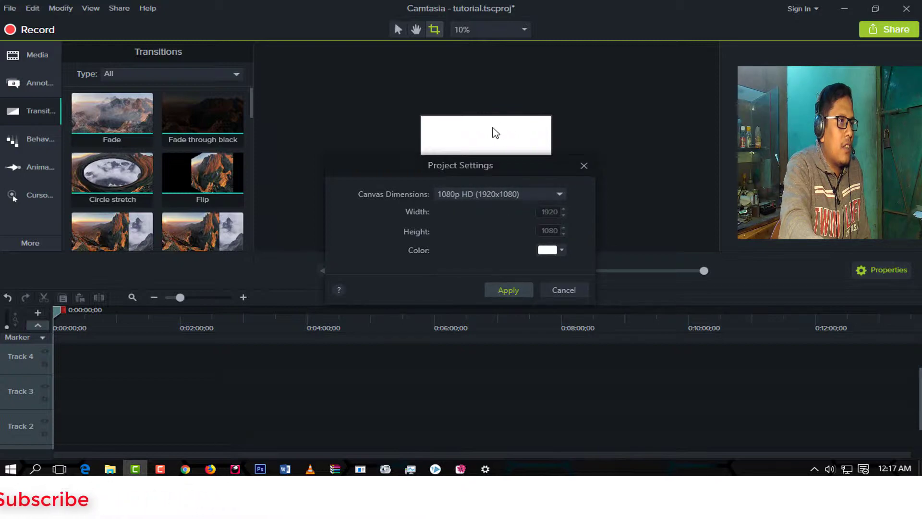
{"action": "left_click", "coordinate": [570, 294]}
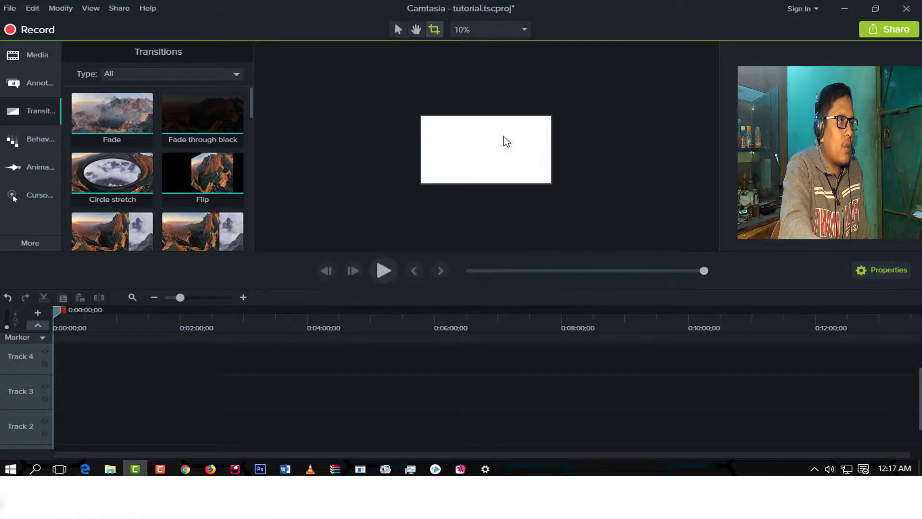
{"action": "scroll", "coordinate": [489, 158], "scroll_direction": "up", "scroll_amount": 4}
{"action": "scroll", "coordinate": [484, 156], "scroll_direction": "down", "scroll_amount": 3}
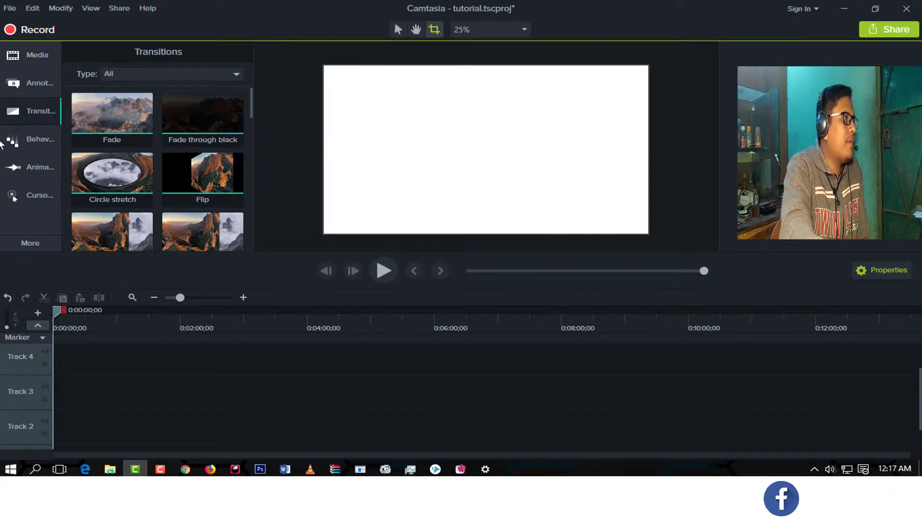
Show the Media Bin and review the available project file commands.
{"action": "left_click", "coordinate": [29, 54]}
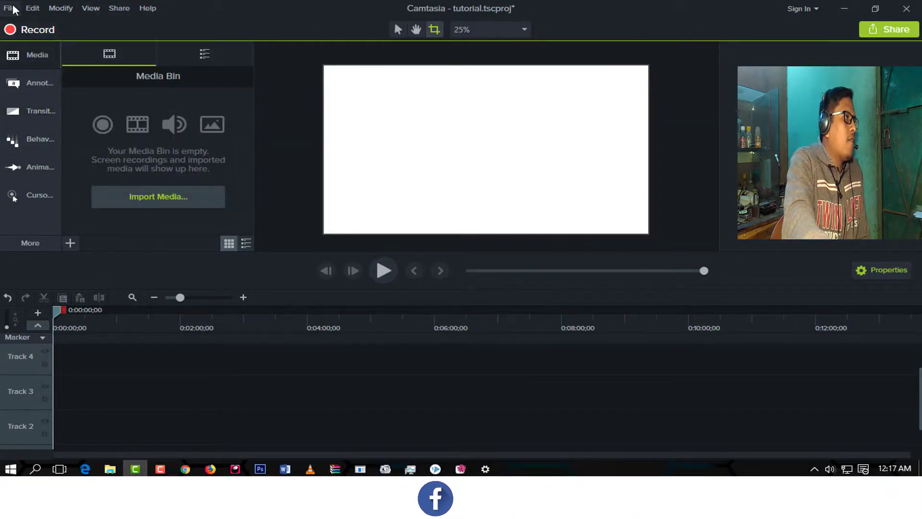
{"action": "left_click", "coordinate": [119, 8]}
{"action": "mouse_move", "coordinate": [6, 9]}
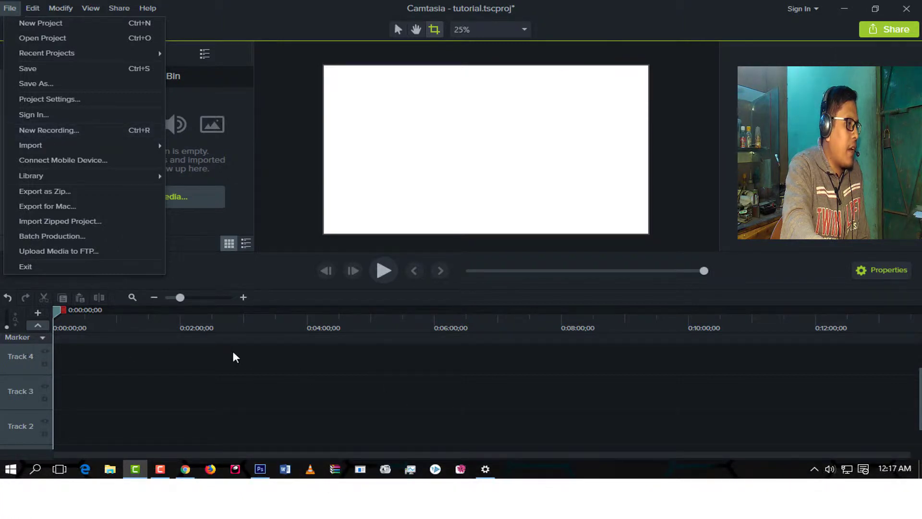
{"action": "left_click", "coordinate": [120, 361]}
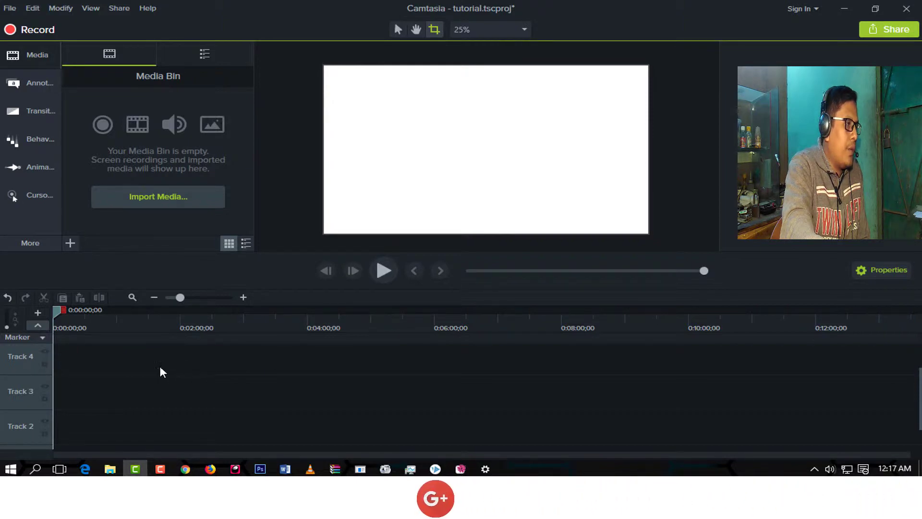
Review the sources offered for importing media into the project.
{"action": "left_click", "coordinate": [10, 9]}
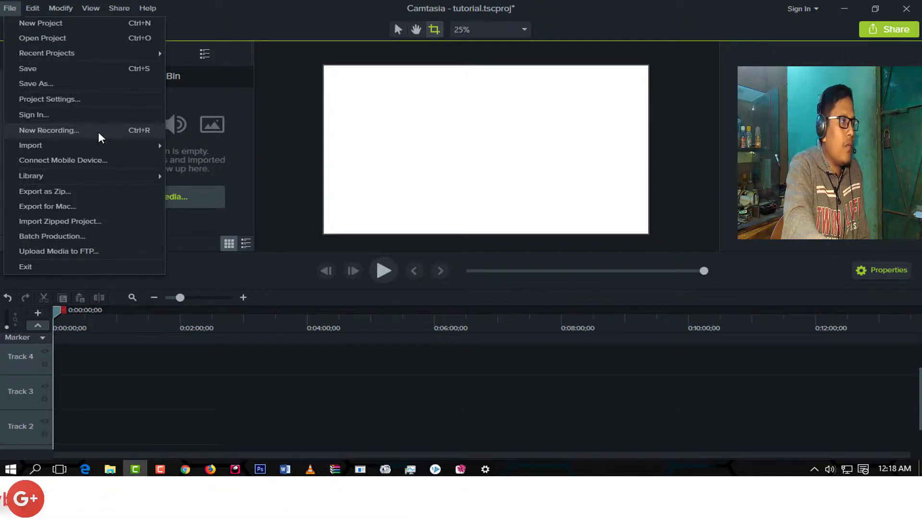
{"action": "mouse_move", "coordinate": [39, 144]}
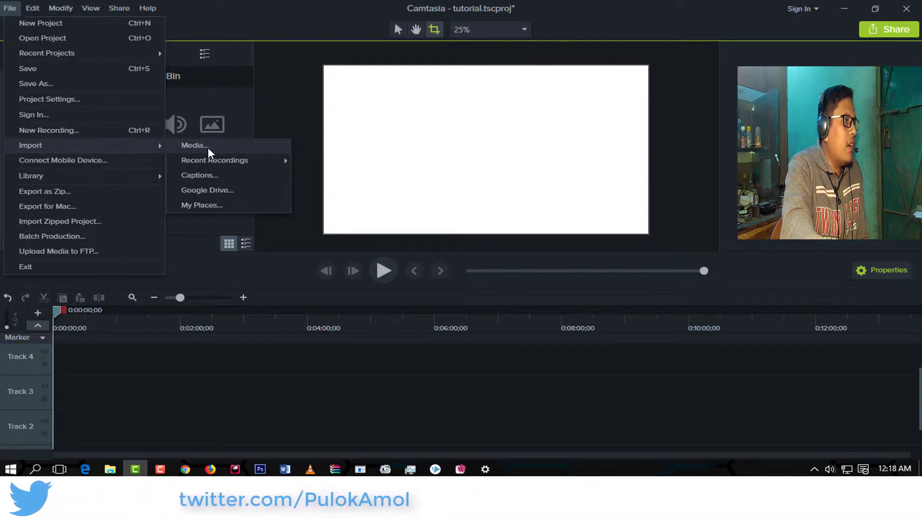
{"action": "left_click", "coordinate": [202, 115]}
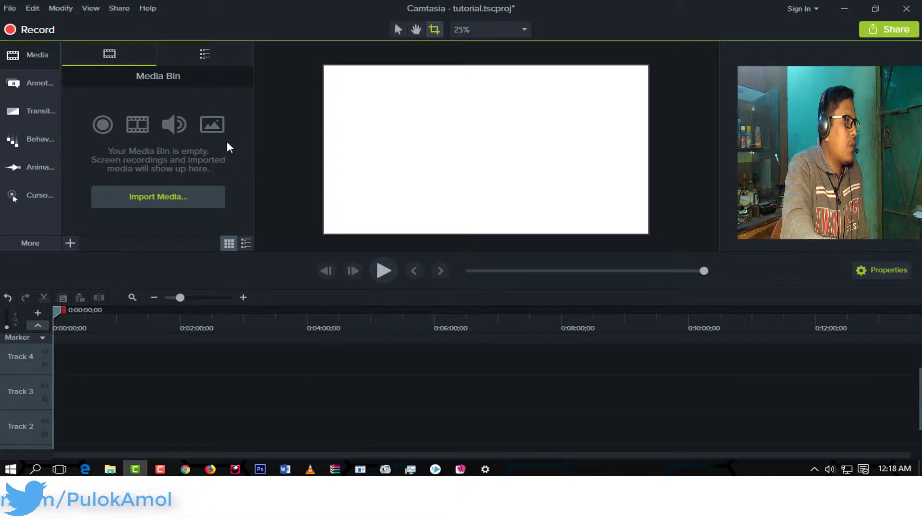
Hide and show the Media Bin, and compare it with the project's import commands for media, recordings, captions and Google Drive.
{"action": "left_click", "coordinate": [20, 55]}
{"action": "left_click", "coordinate": [10, 9]}
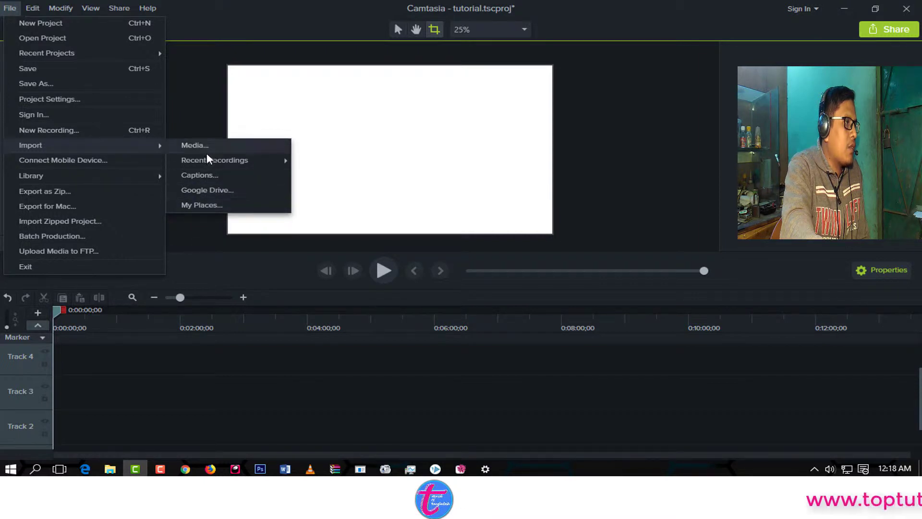
{"action": "left_click", "coordinate": [194, 246]}
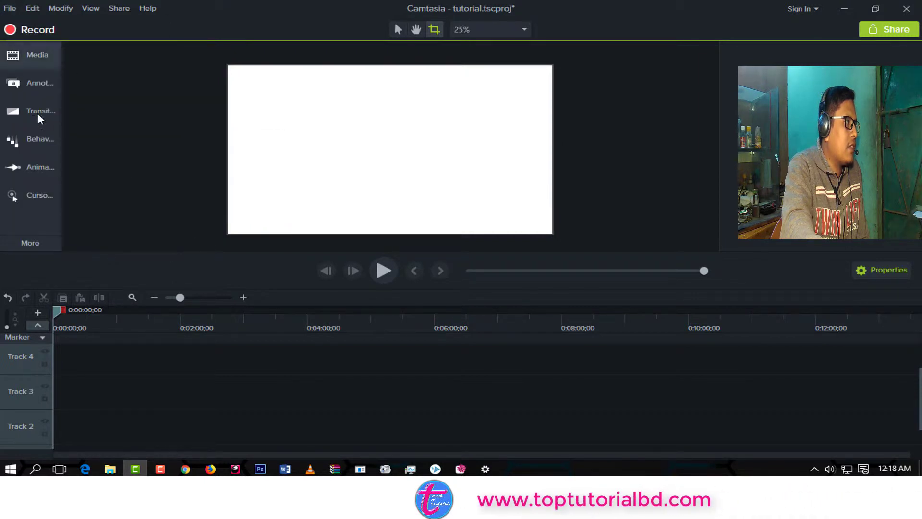
{"action": "left_click", "coordinate": [23, 58]}
{"action": "left_click", "coordinate": [22, 55]}
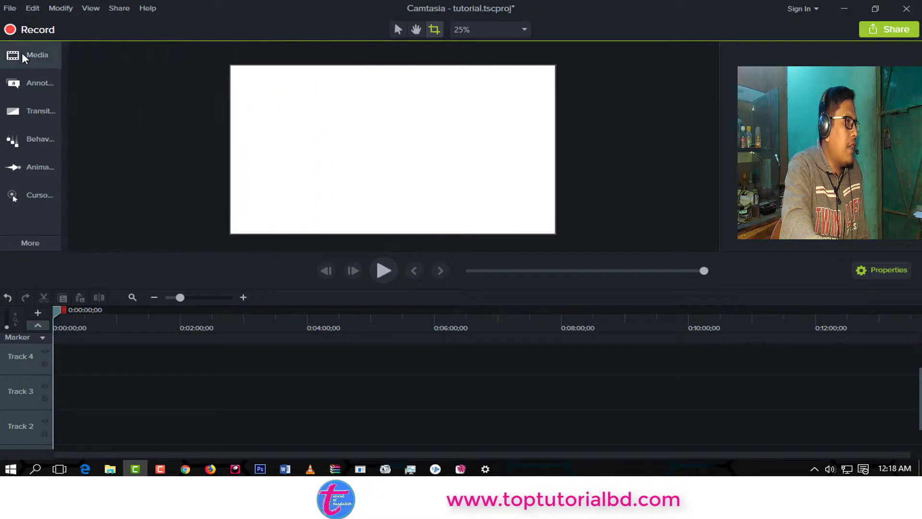
{"action": "left_click", "coordinate": [22, 55]}
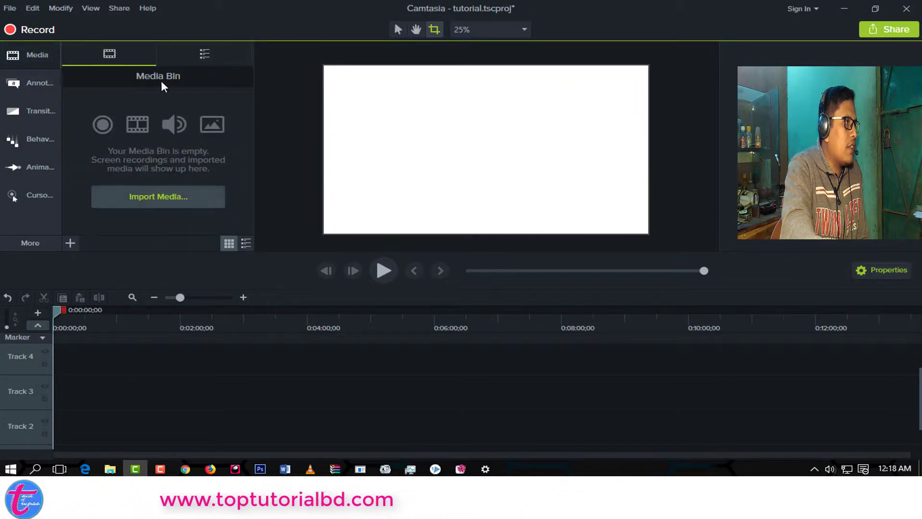
{"action": "left_click", "coordinate": [9, 8]}
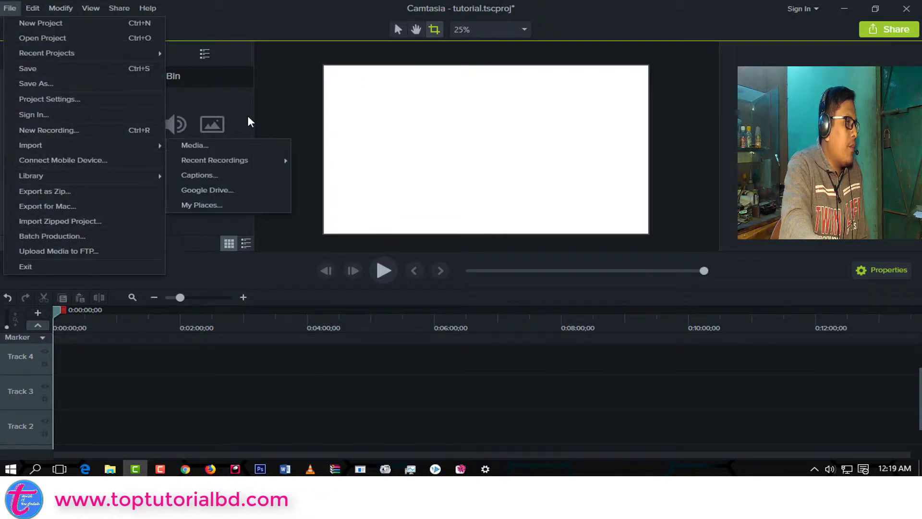
{"action": "left_click", "coordinate": [262, 111]}
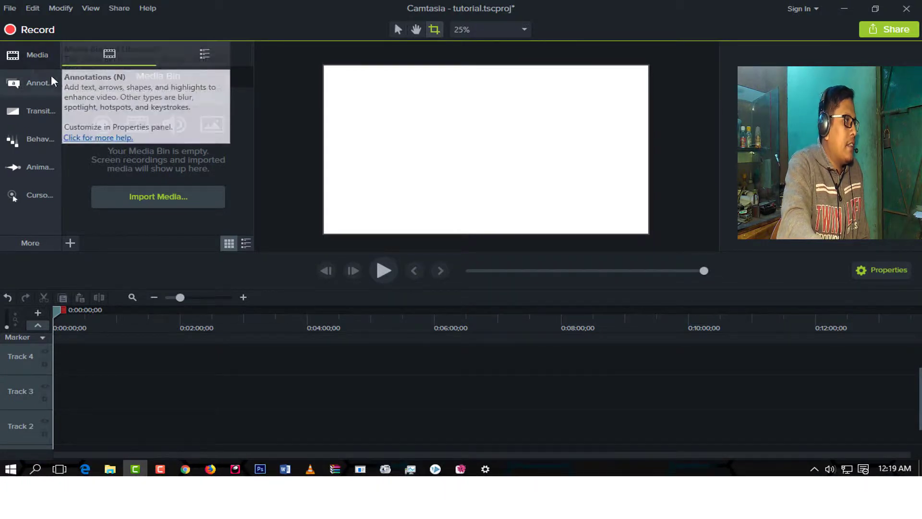
Review the library commands for exporting selected assets and getting media online, leaving the library unchanged.
{"action": "left_click", "coordinate": [9, 8]}
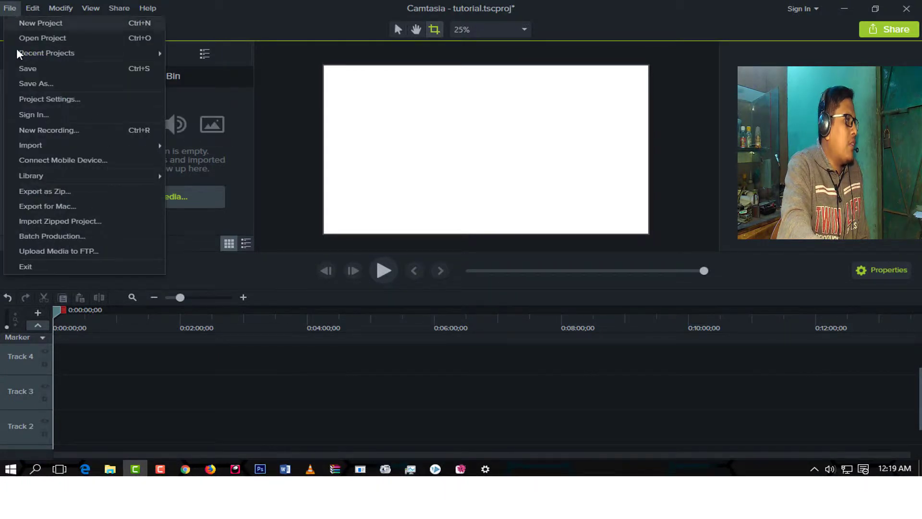
{"action": "mouse_move", "coordinate": [42, 182]}
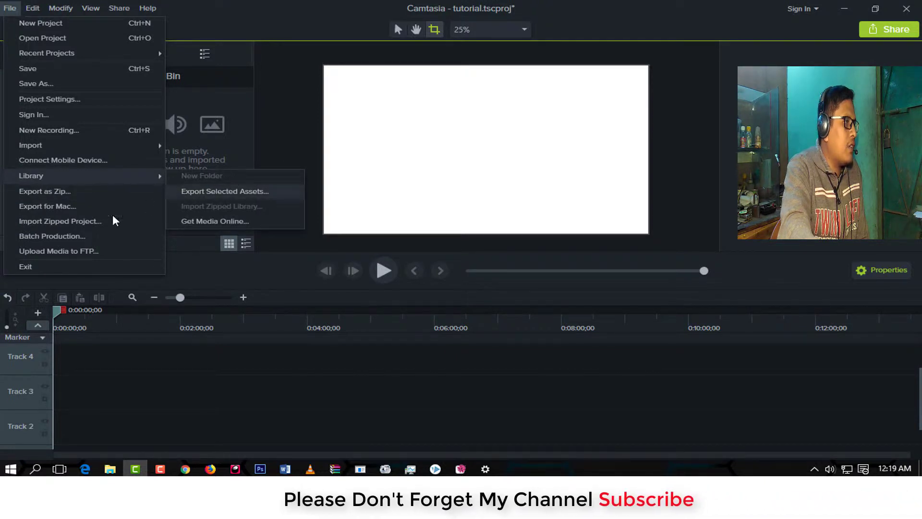
{"action": "left_click", "coordinate": [190, 105]}
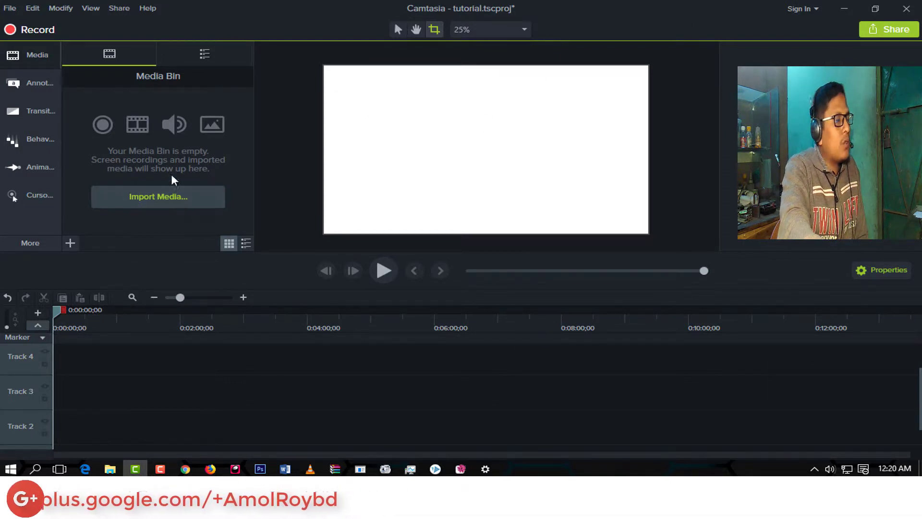
{"action": "left_click", "coordinate": [28, 55]}
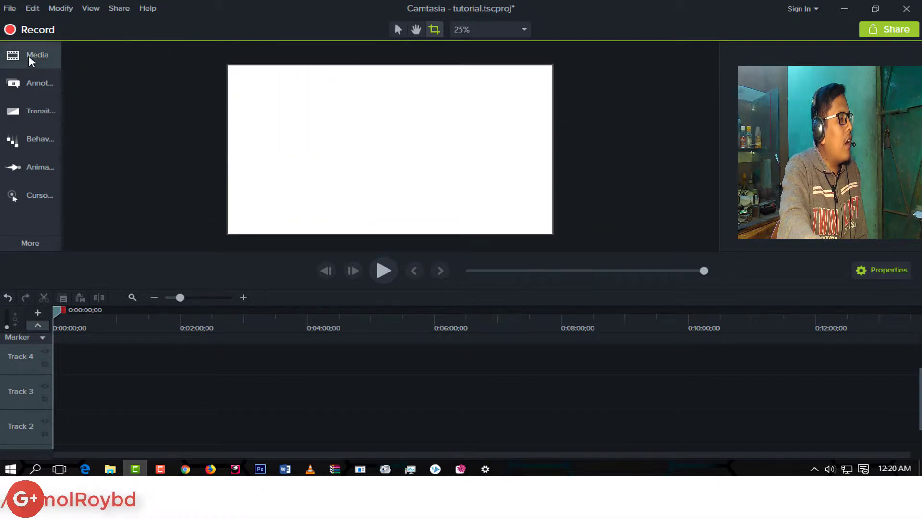
{"action": "left_click", "coordinate": [28, 55]}
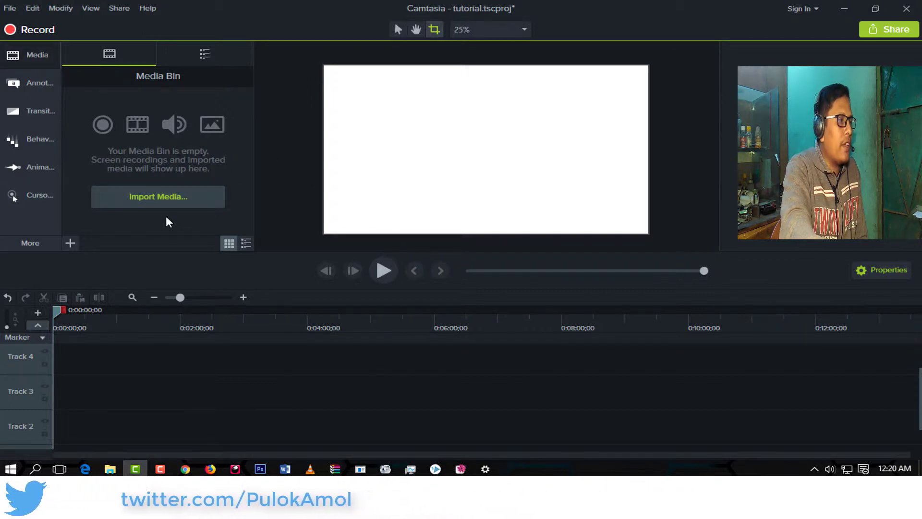
{"action": "left_click", "coordinate": [27, 51]}
{"action": "left_click", "coordinate": [27, 52]}
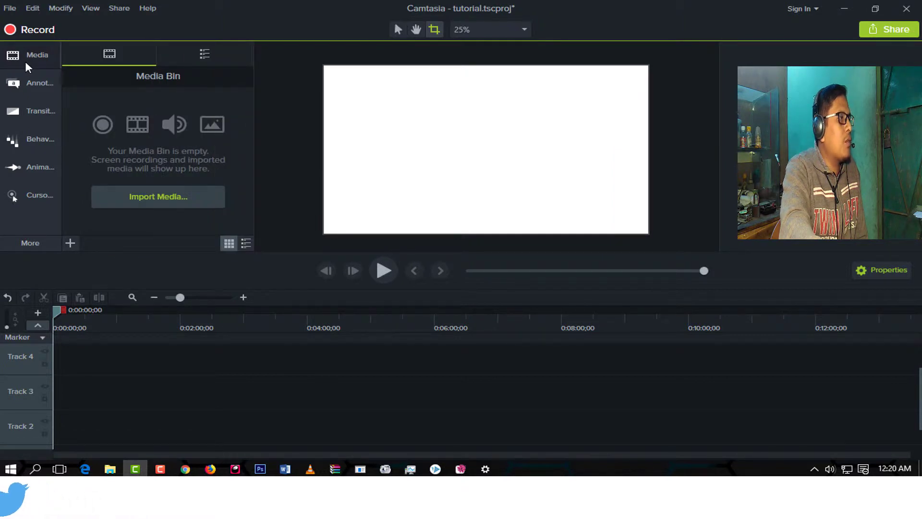
Import the book video from the camtasia folder on the Desktop into the Media Bin.
{"action": "left_click", "coordinate": [164, 196]}
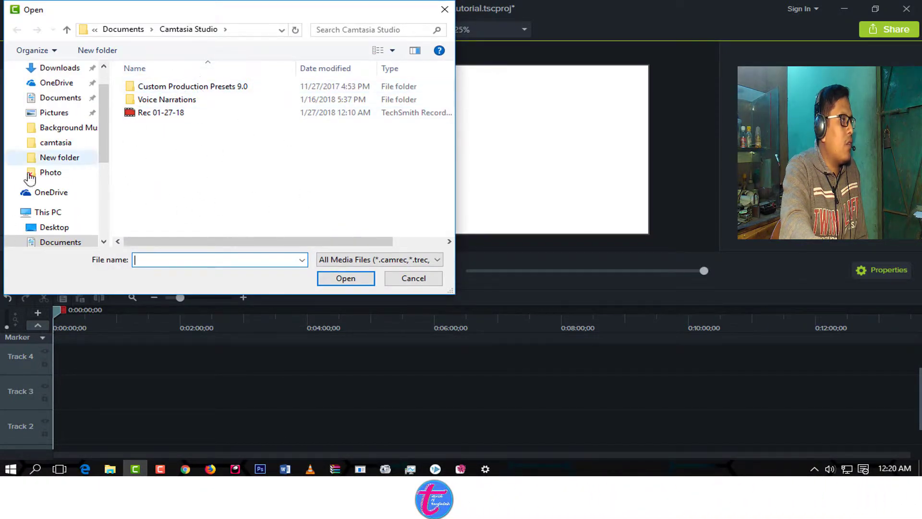
{"action": "scroll", "coordinate": [72, 181], "scroll_direction": "up", "scroll_amount": 1}
{"action": "left_click", "coordinate": [81, 89]}
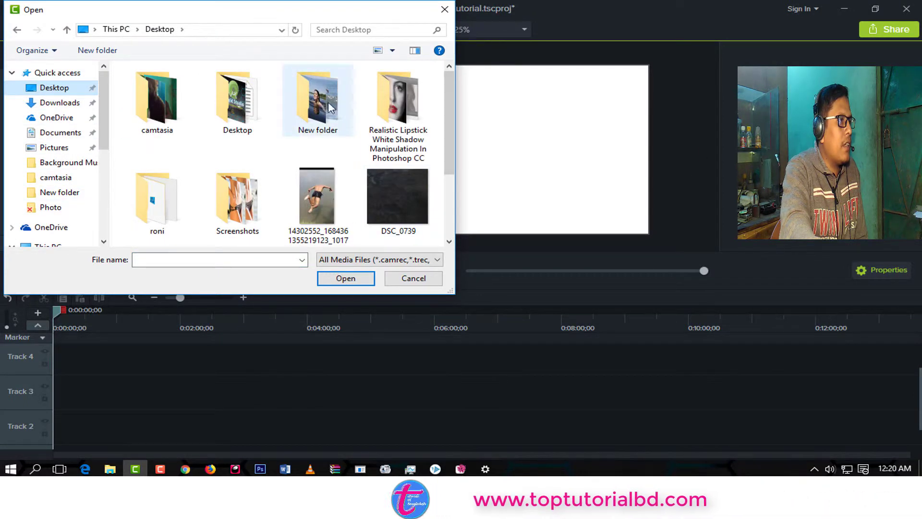
{"action": "scroll", "coordinate": [337, 201], "scroll_direction": "down", "scroll_amount": 1}
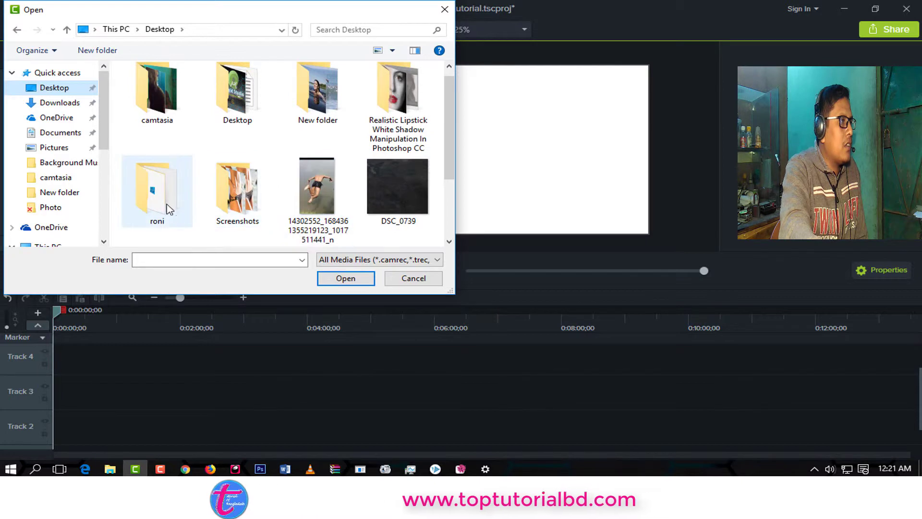
{"action": "left_click", "coordinate": [325, 109]}
{"action": "double_click", "coordinate": [326, 108]}
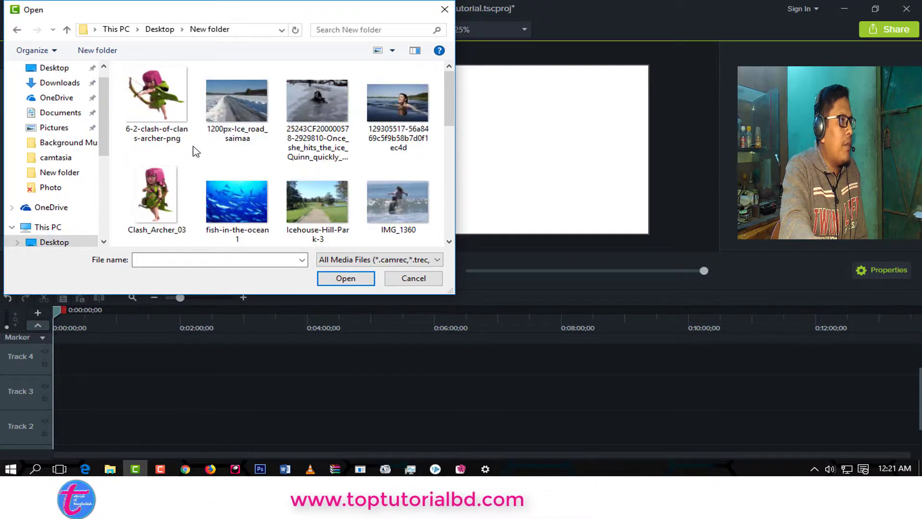
{"action": "left_click", "coordinate": [17, 29]}
{"action": "scroll", "coordinate": [385, 215], "scroll_direction": "down", "scroll_amount": 2}
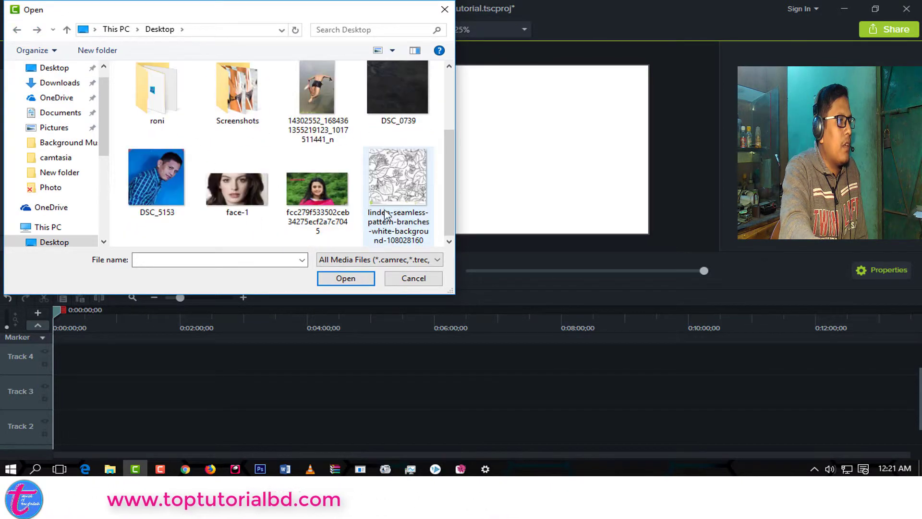
{"action": "scroll", "coordinate": [380, 209], "scroll_direction": "up", "scroll_amount": 3}
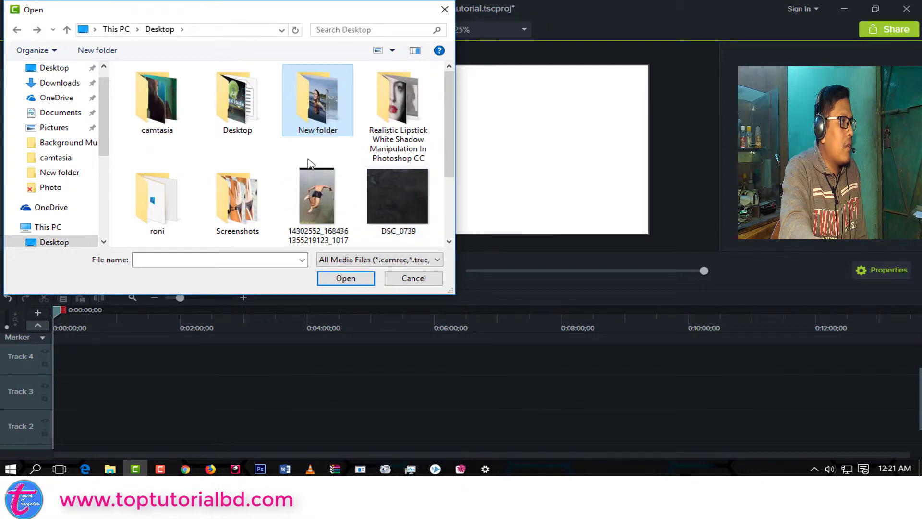
{"action": "double_click", "coordinate": [146, 127]}
{"action": "left_click", "coordinate": [144, 92]}
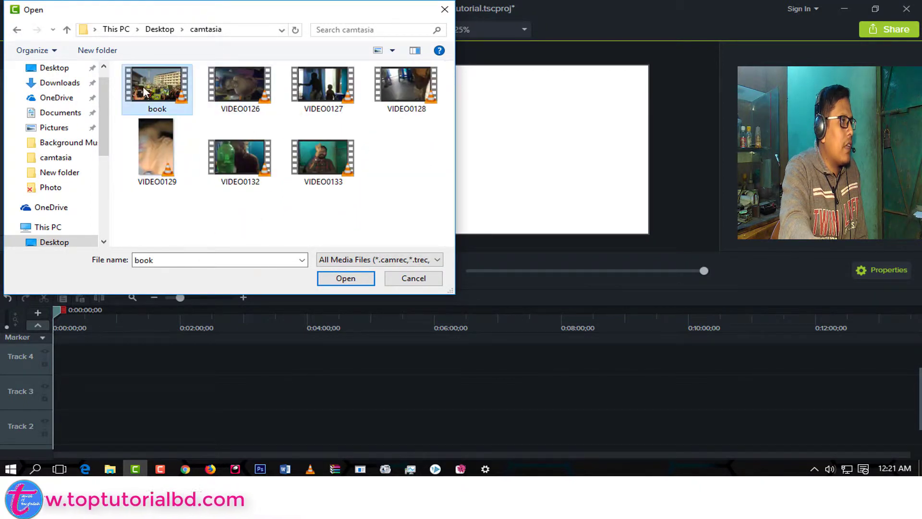
{"action": "left_click", "coordinate": [346, 280]}
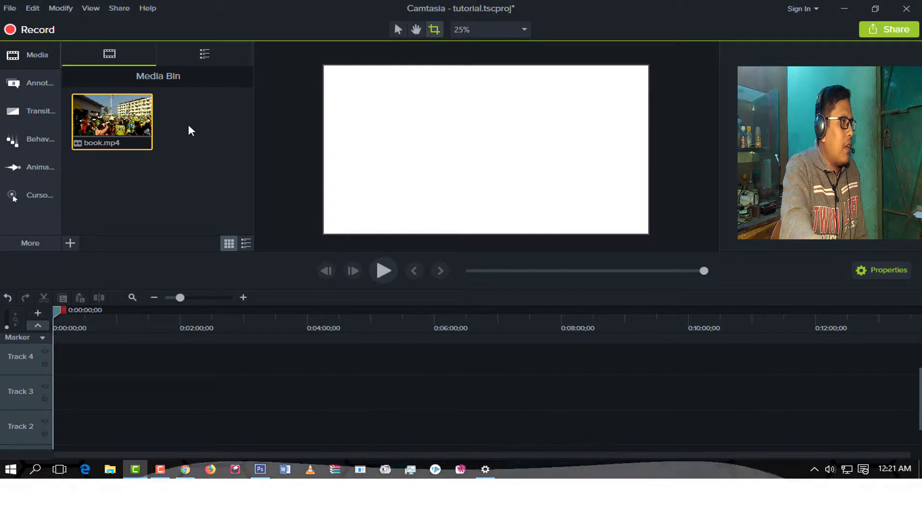
Place three copies of book.mp4 on the canvas, stacked on Tracks 1 to 3, with the first one filling the frame.
{"action": "left_click_drag", "start_coordinate": [114, 111], "coordinate": [419, 129]}
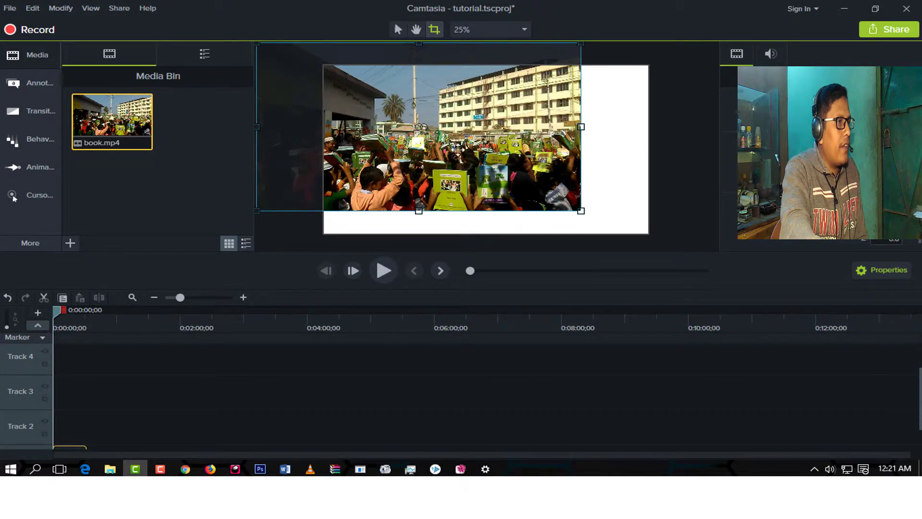
{"action": "mouse_move", "coordinate": [446, 172]}
{"action": "left_mouse_down"}
{"action": "mouse_move", "coordinate": [456, 161]}
{"action": "mouse_move", "coordinate": [387, 158]}
{"action": "mouse_move", "coordinate": [481, 157]}
{"action": "mouse_move", "coordinate": [457, 158]}
{"action": "left_mouse_up"}
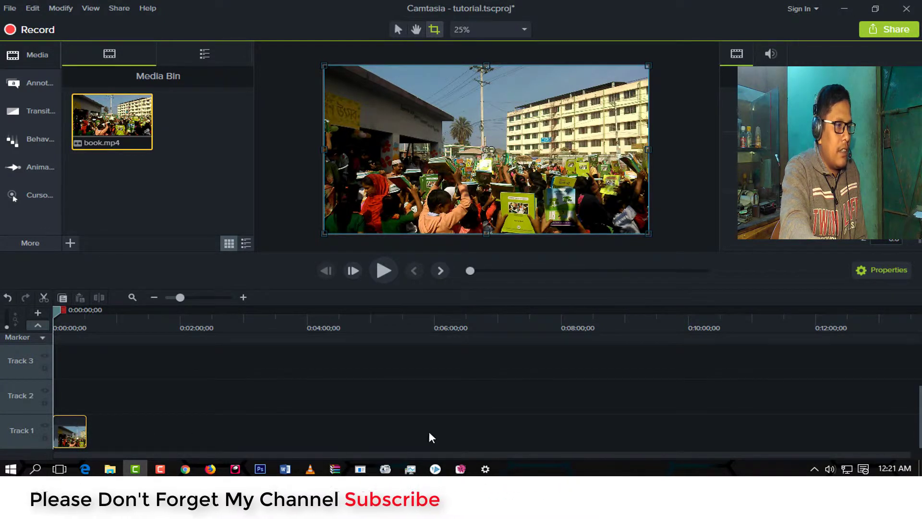
{"action": "left_click_drag", "start_coordinate": [325, 434], "coordinate": [454, 434]}
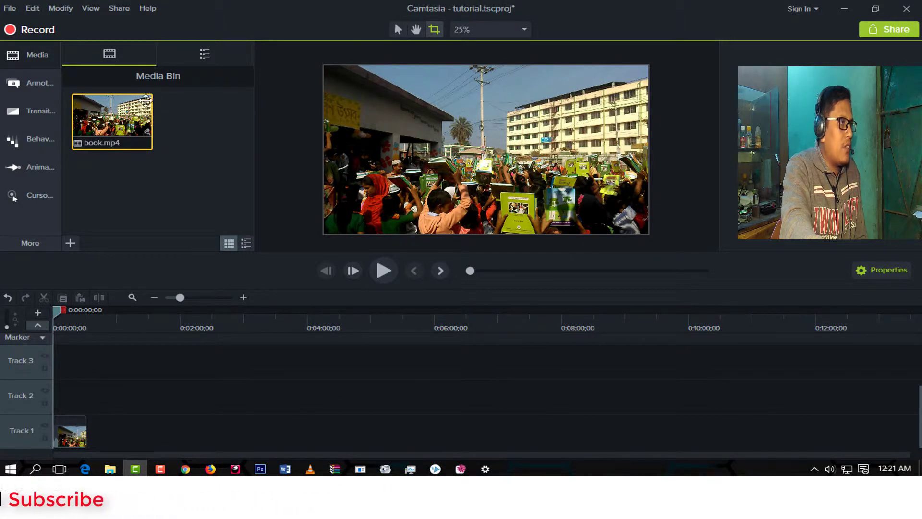
{"action": "left_click_drag", "start_coordinate": [99, 109], "coordinate": [432, 142]}
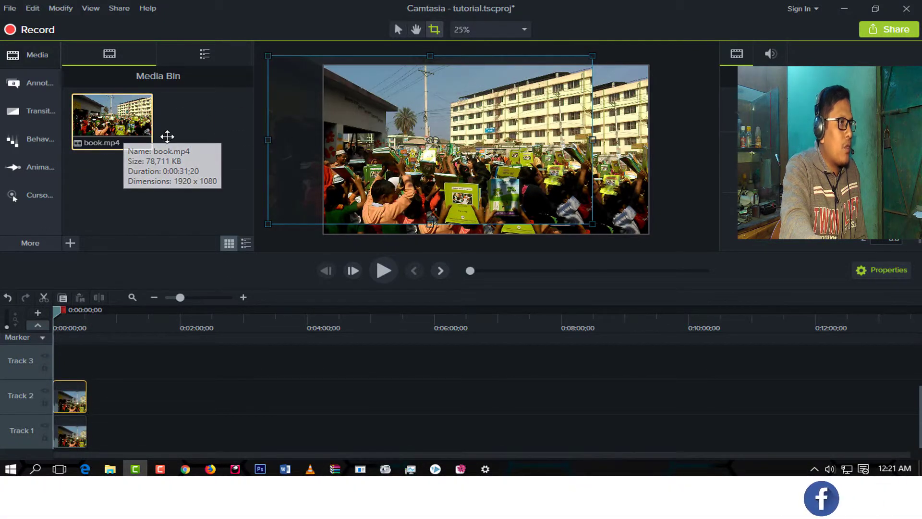
{"action": "left_click_drag", "start_coordinate": [145, 136], "coordinate": [399, 147]}
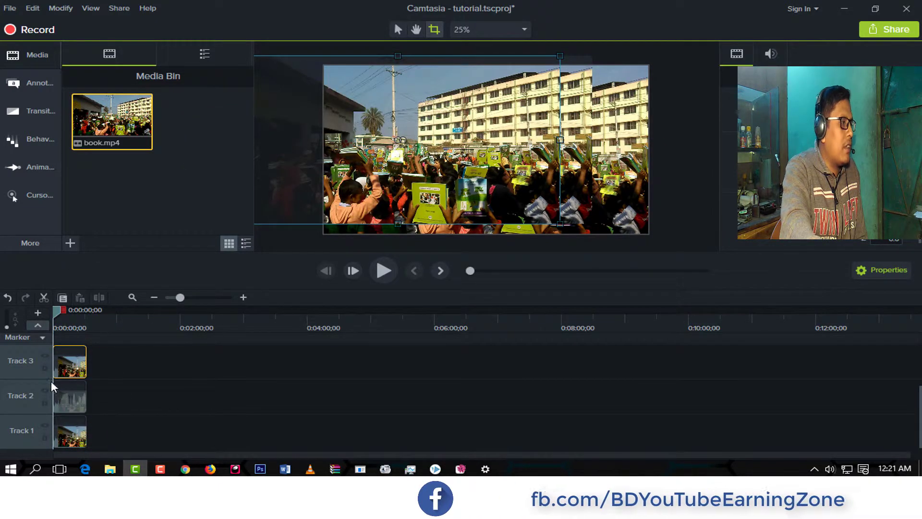
Reposition the three book.mp4 clips on the canvas so they overlap at different offsets, changing from the Crop tool to the Edit tool.
{"action": "left_click_drag", "start_coordinate": [386, 112], "coordinate": [380, 171]}
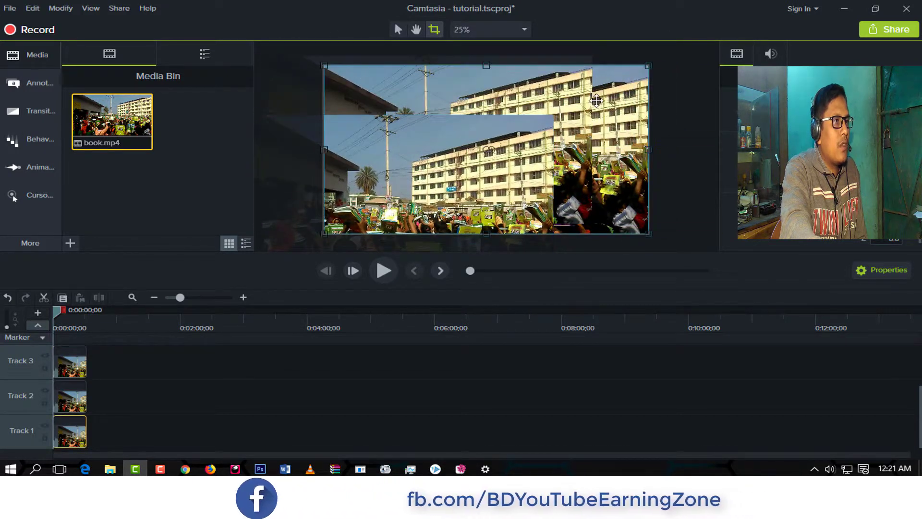
{"action": "left_click_drag", "start_coordinate": [609, 106], "coordinate": [664, 157]}
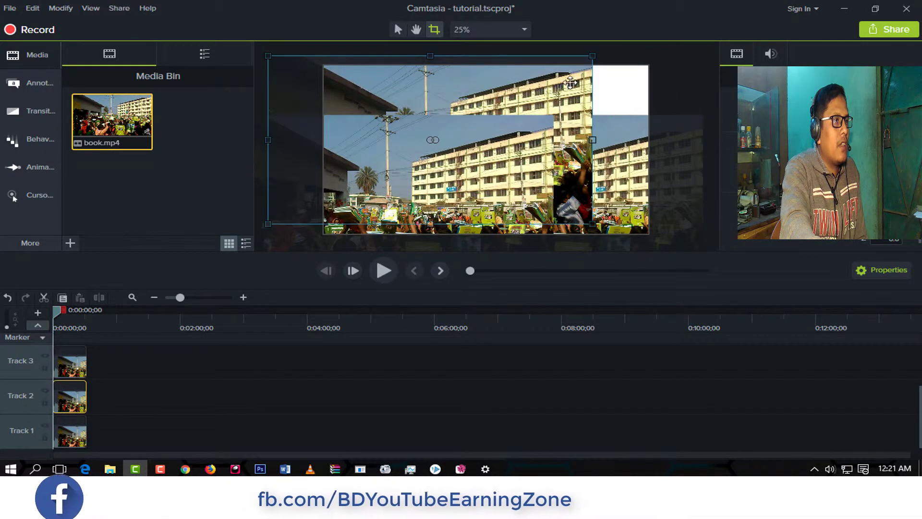
{"action": "left_click_drag", "start_coordinate": [548, 84], "coordinate": [465, 93]}
{"action": "left_click", "coordinate": [399, 31]}
{"action": "left_click_drag", "start_coordinate": [469, 161], "coordinate": [441, 162]}
{"action": "left_click", "coordinate": [624, 165]}
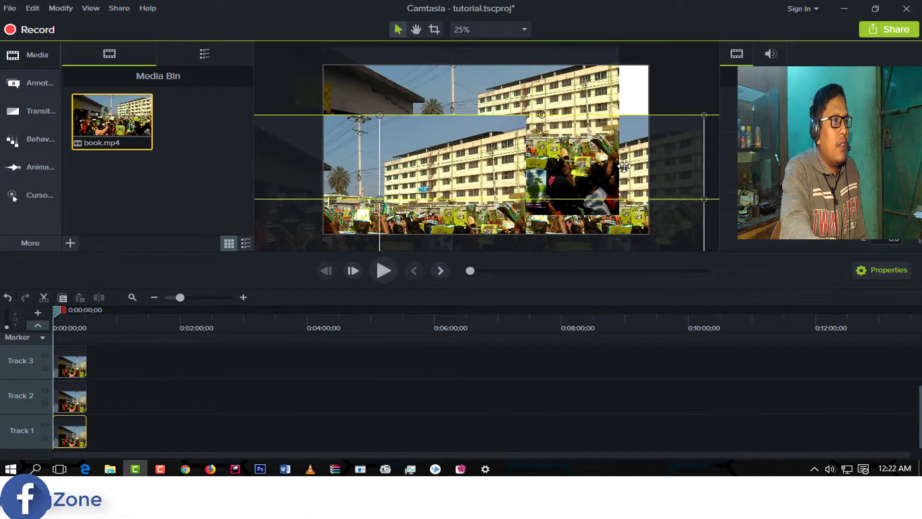
{"action": "left_click_drag", "start_coordinate": [673, 158], "coordinate": [687, 90]}
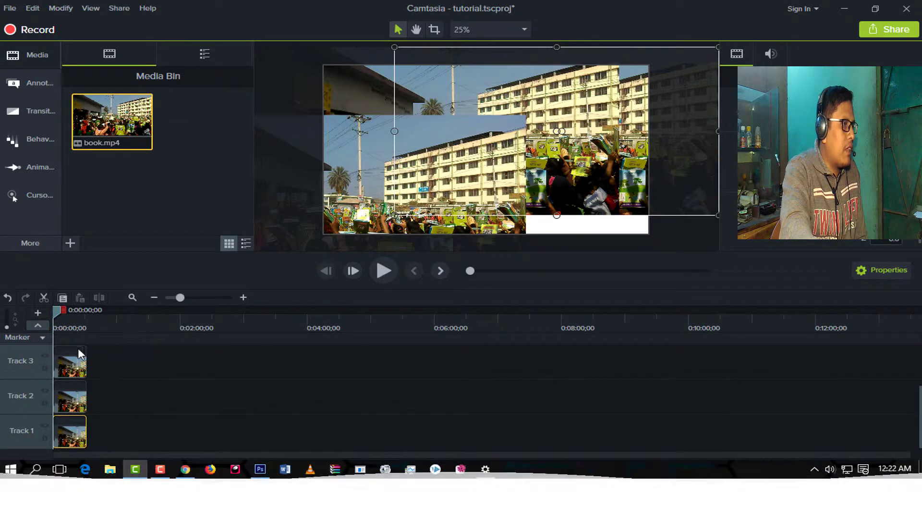
Scrub the timeline past the clips and set the playhead at 0:00:01;08.
{"action": "left_click_drag", "start_coordinate": [53, 309], "coordinate": [163, 318]}
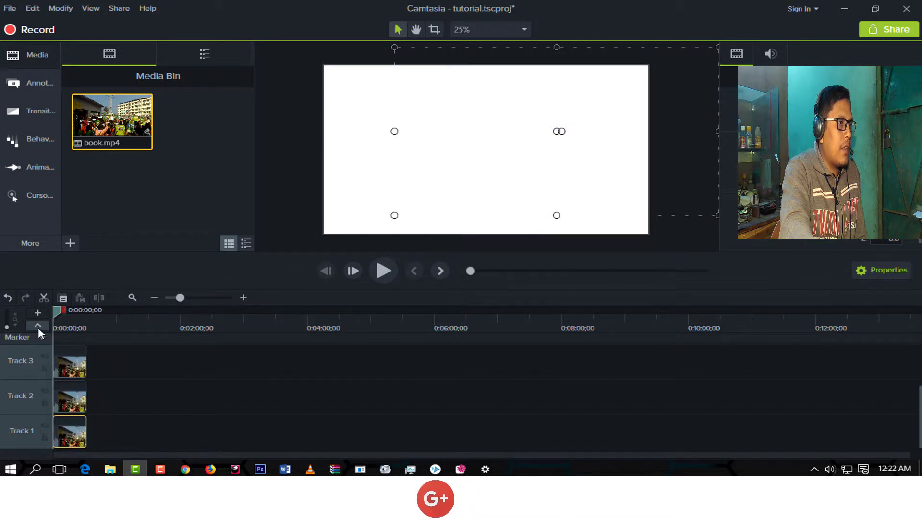
{"action": "left_click", "coordinate": [55, 330]}
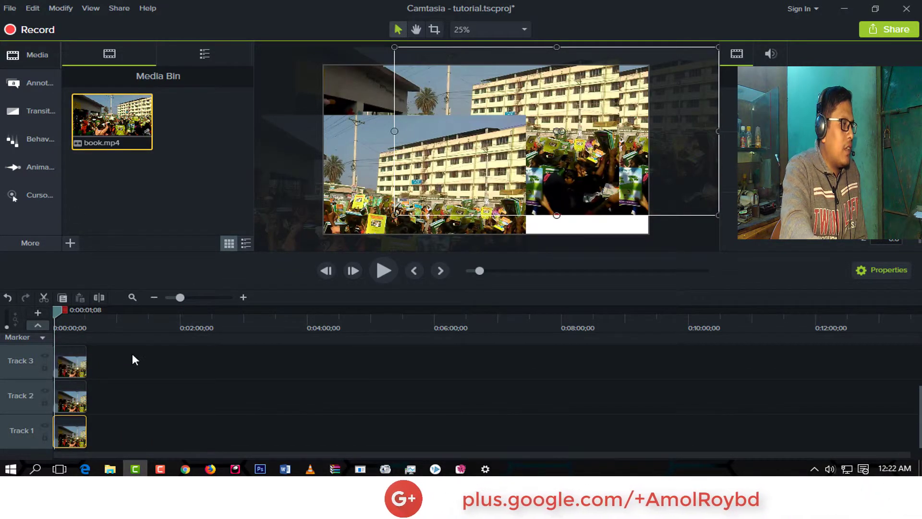
Select the book.mp4 clips on Tracks 2 and 3 together, compare with selecting them individually, and reselect both.
{"action": "left_click_drag", "start_coordinate": [132, 353], "coordinate": [40, 404]}
{"action": "left_click", "coordinate": [171, 370]}
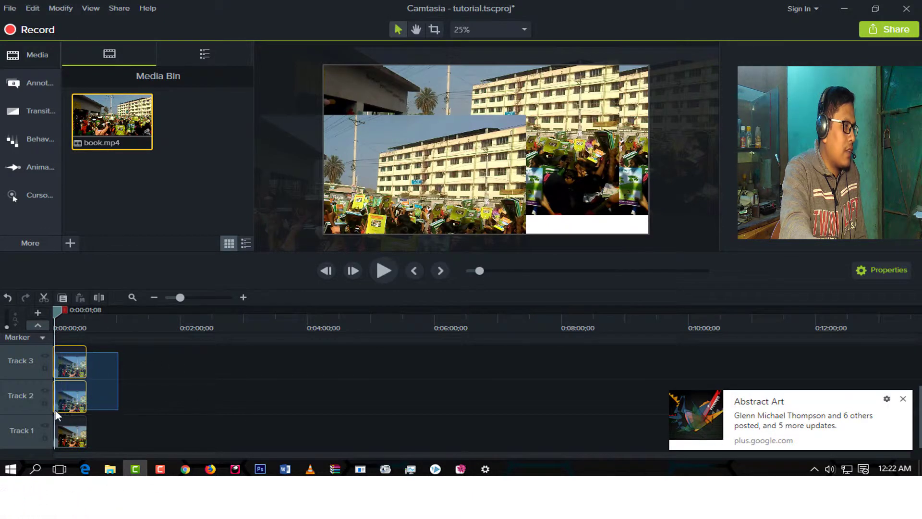
{"action": "left_click_drag", "start_coordinate": [55, 409], "coordinate": [56, 407]}
{"action": "left_click", "coordinate": [142, 365]}
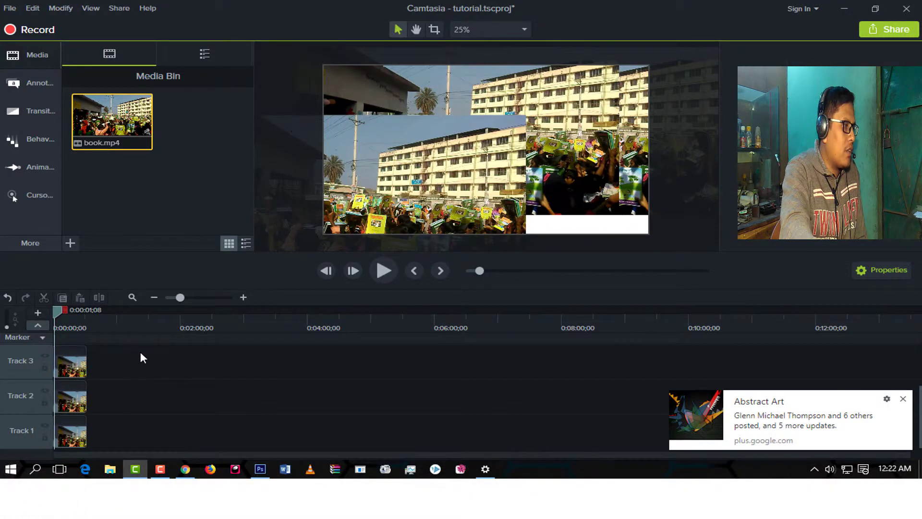
{"action": "left_click", "coordinate": [67, 364]}
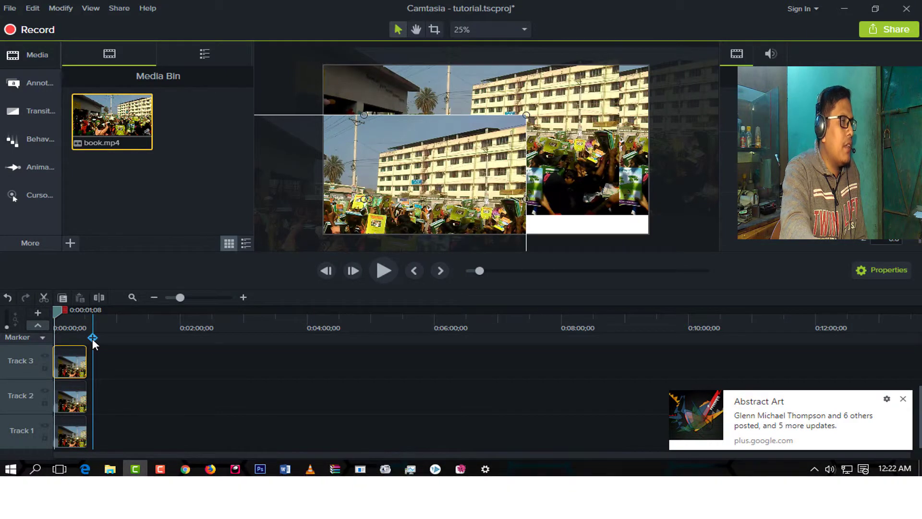
{"action": "left_click", "coordinate": [124, 365]}
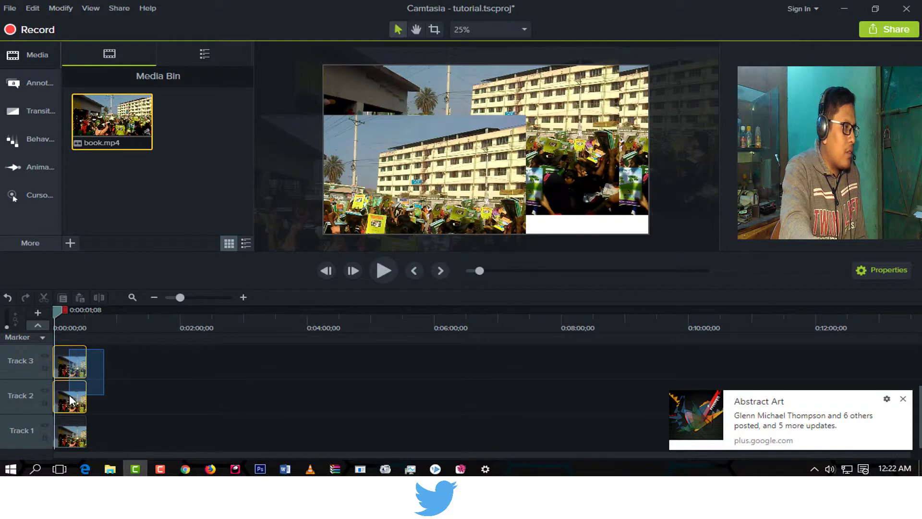
{"action": "left_click_drag", "start_coordinate": [68, 403], "coordinate": [60, 400]}
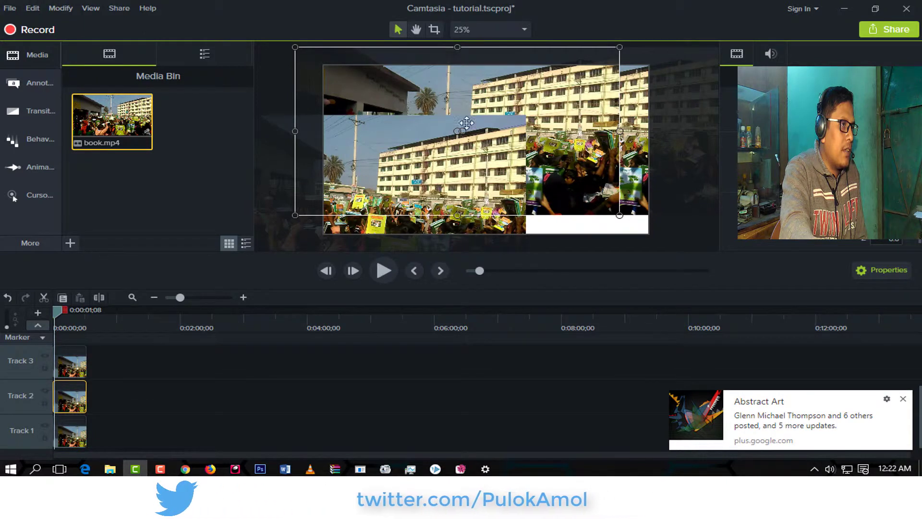
{"action": "left_click", "coordinate": [505, 95]}
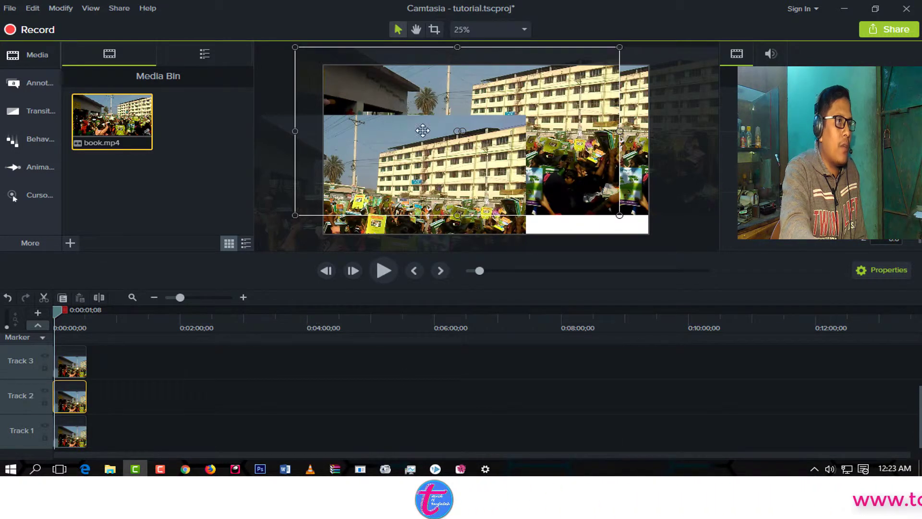
{"action": "left_click", "coordinate": [175, 355]}
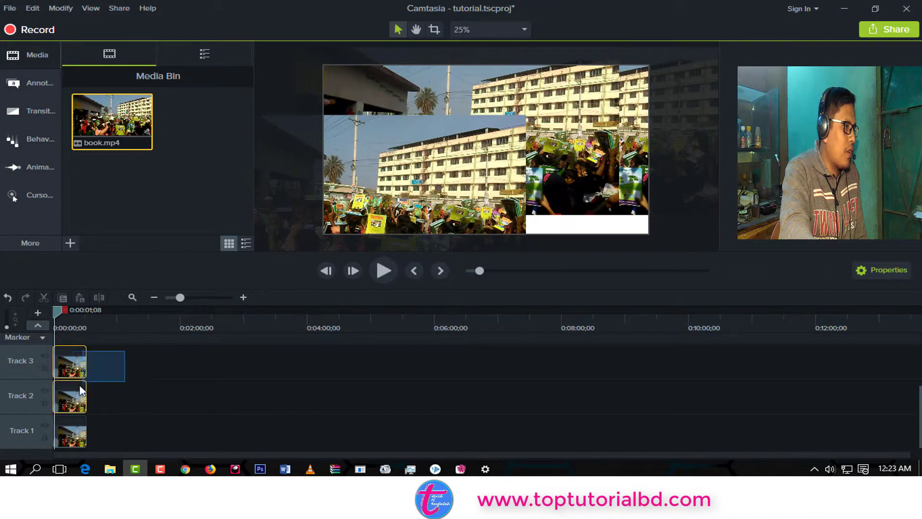
{"action": "left_click_drag", "start_coordinate": [62, 402], "coordinate": [59, 396]}
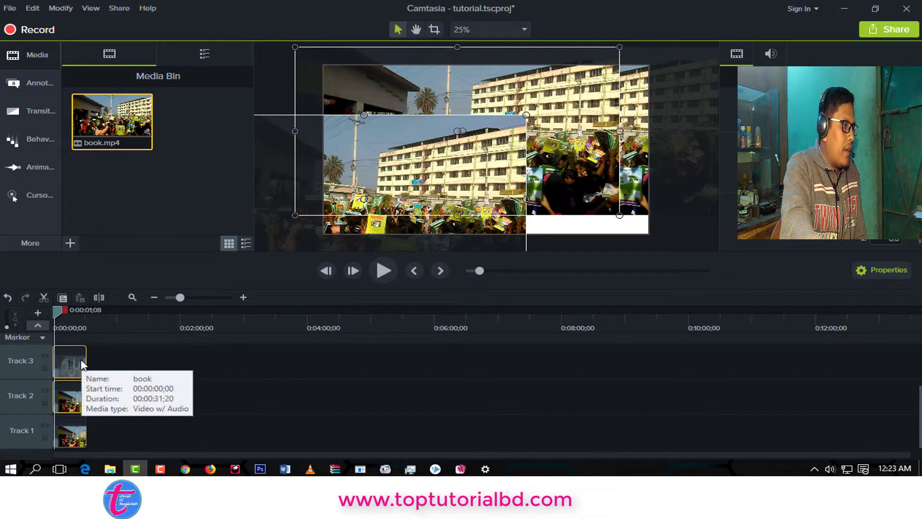
Review the editing commands available for the two selected clips, such as Cut, Copy, Delete and Ripple Delete.
{"action": "left_click", "coordinate": [9, 8]}
{"action": "mouse_move", "coordinate": [26, 9]}
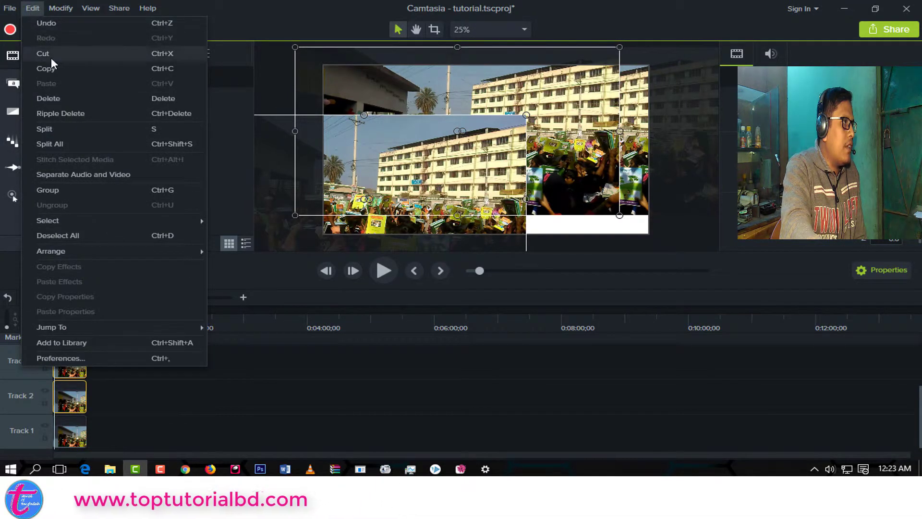
{"action": "left_click", "coordinate": [60, 8]}
{"action": "mouse_move", "coordinate": [27, 8]}
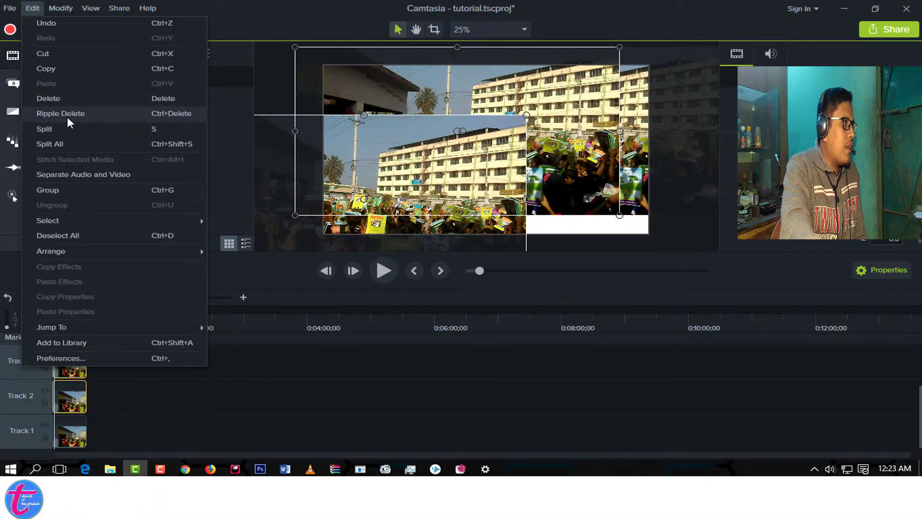
{"action": "left_click", "coordinate": [139, 394]}
{"action": "left_click", "coordinate": [32, 8]}
{"action": "left_click", "coordinate": [385, 371]}
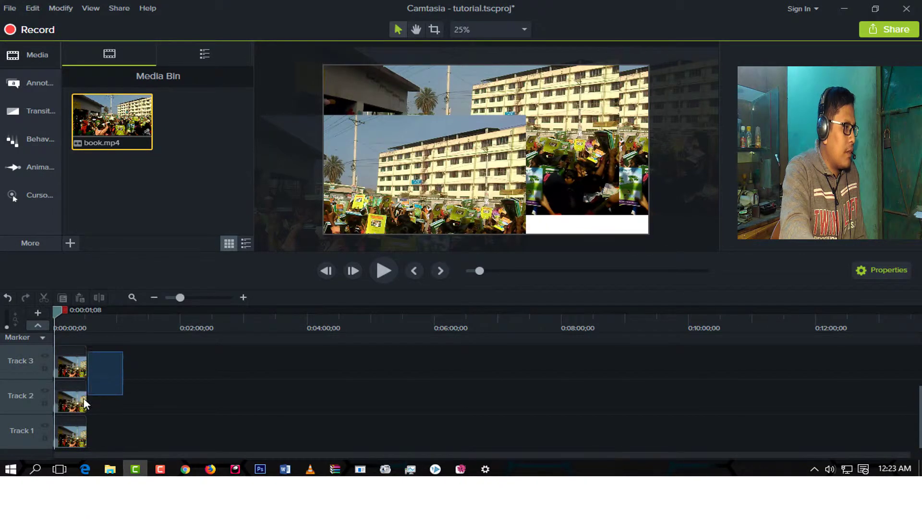
Delete the book.mp4 clips on Tracks 2 and 3 and reposition the remaining Track 1 clip to fill the canvas.
{"action": "left_click_drag", "start_coordinate": [64, 408], "coordinate": [64, 408]}
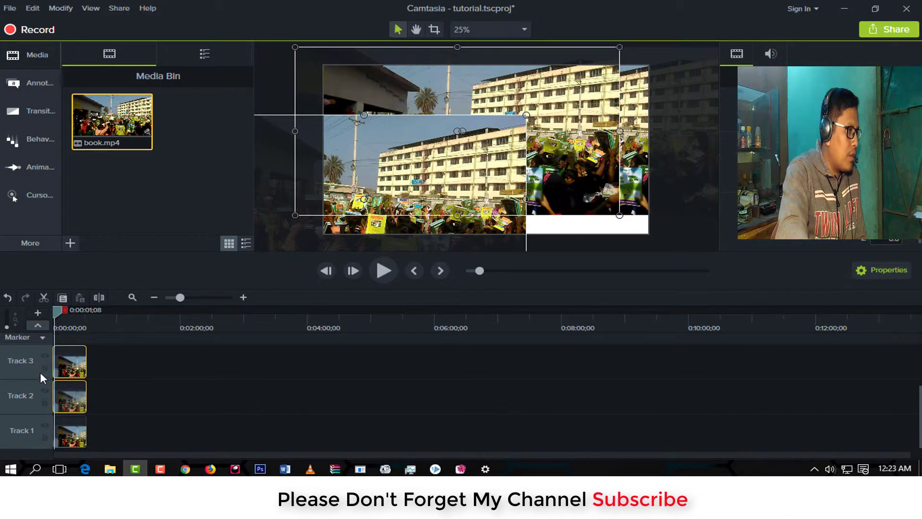
{"action": "right_click", "coordinate": [67, 364]}
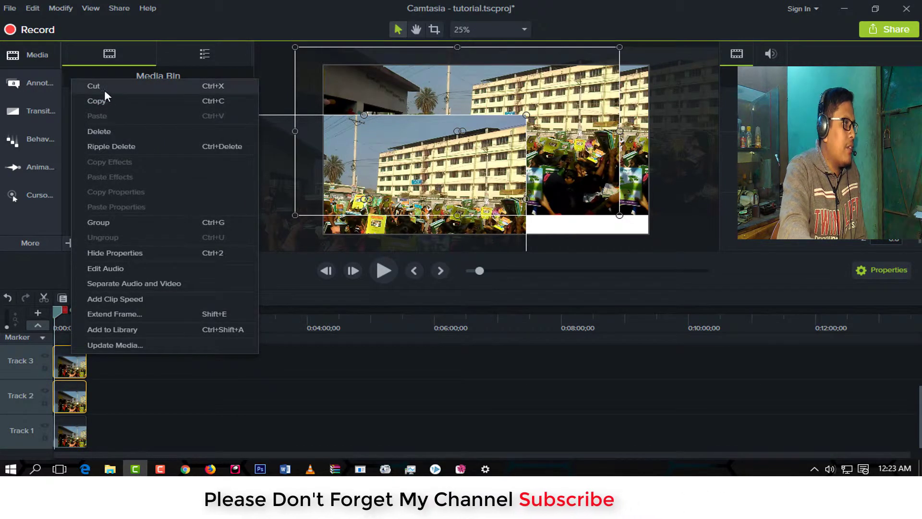
{"action": "left_click", "coordinate": [102, 131]}
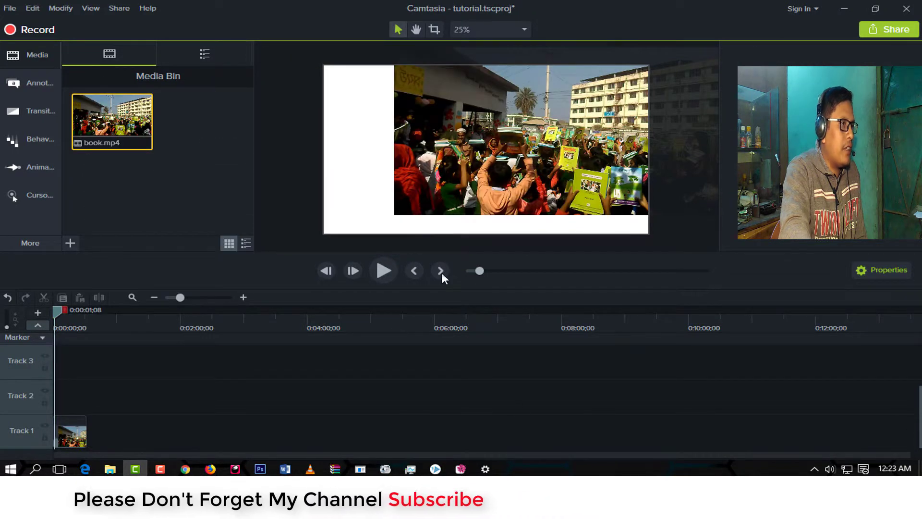
{"action": "left_click", "coordinate": [535, 145]}
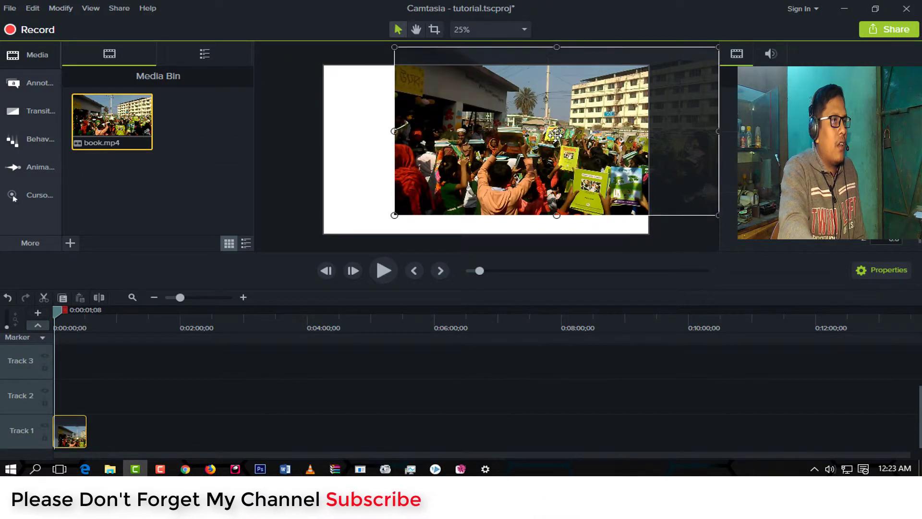
{"action": "left_click_drag", "start_coordinate": [535, 145], "coordinate": [489, 166]}
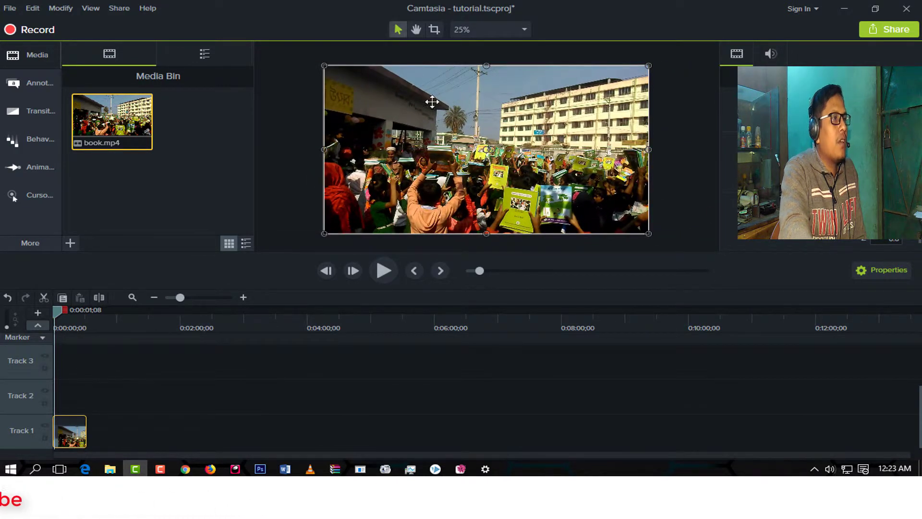
Review the canvas dimensions and color in Project Settings without applying any changes.
{"action": "right_click", "coordinate": [450, 129]}
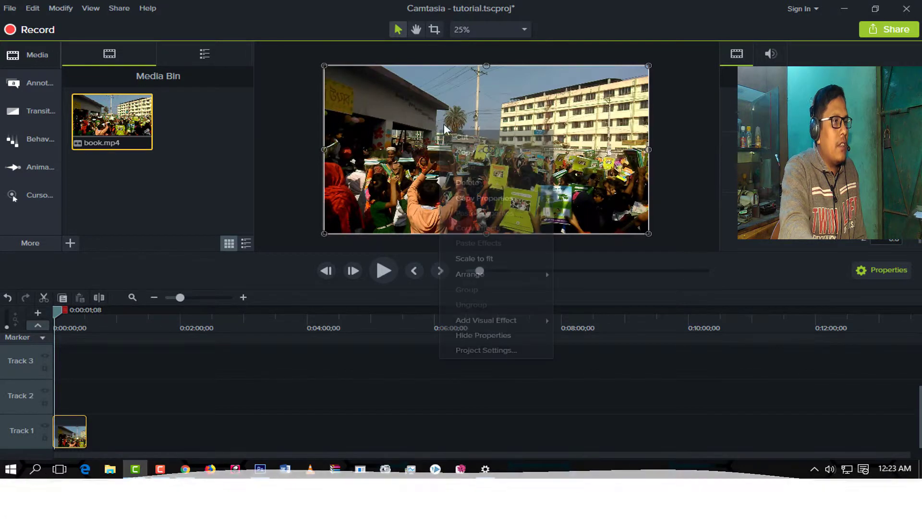
{"action": "left_click", "coordinate": [486, 353]}
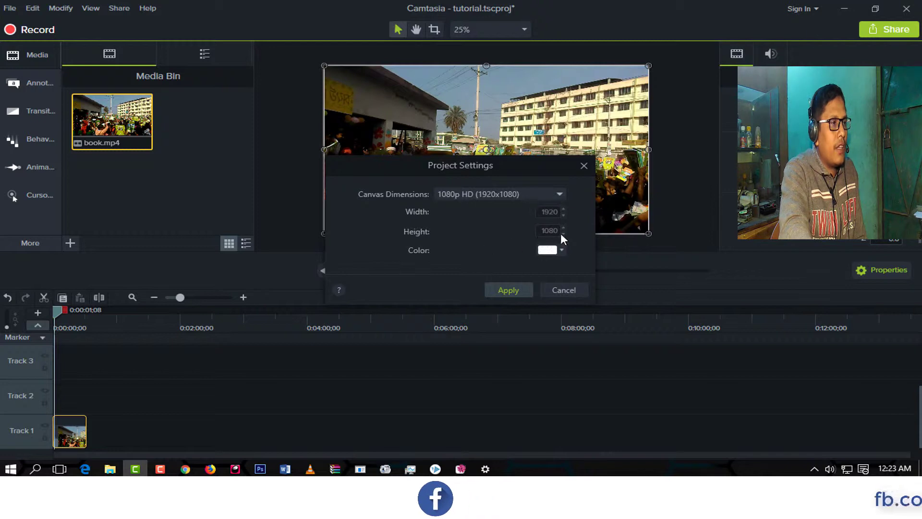
{"action": "left_click", "coordinate": [567, 288]}
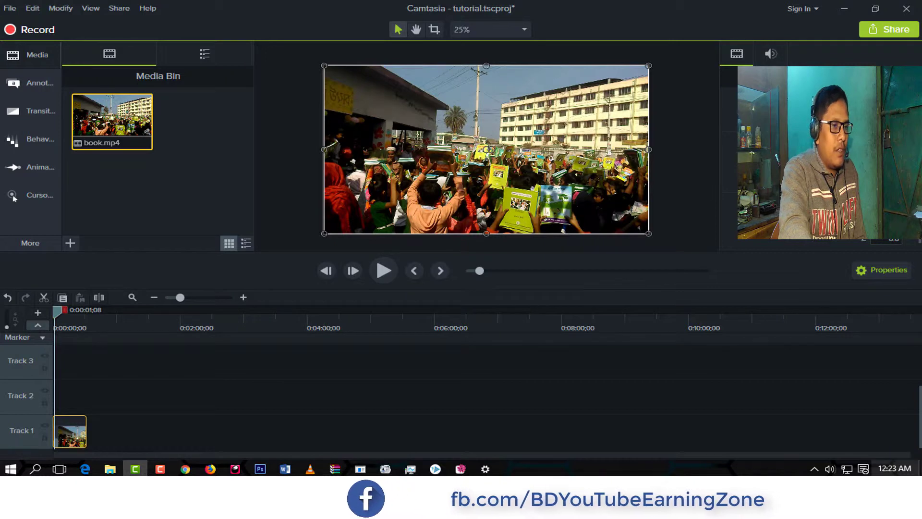
Mute the computer's speakers and play back the book.mp4 clip on the canvas.
{"action": "left_click", "coordinate": [830, 469]}
{"action": "left_click", "coordinate": [700, 441]}
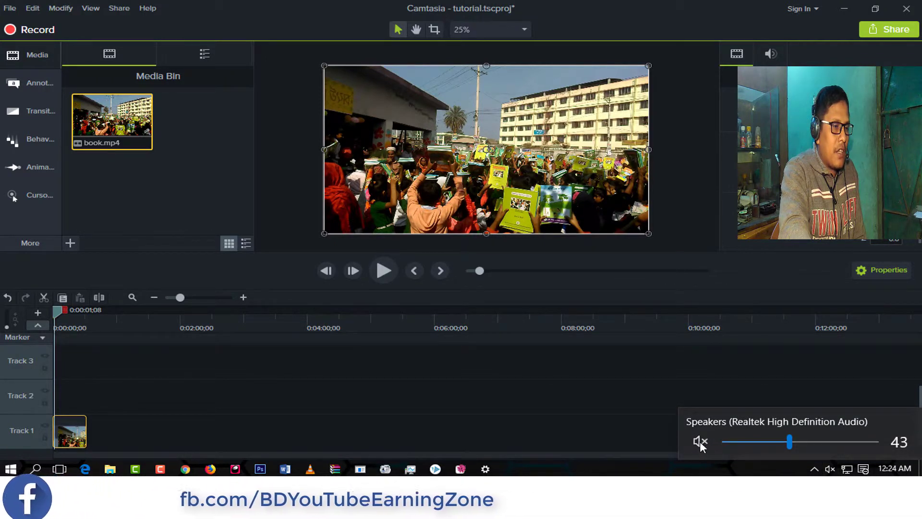
{"action": "left_click", "coordinate": [594, 435]}
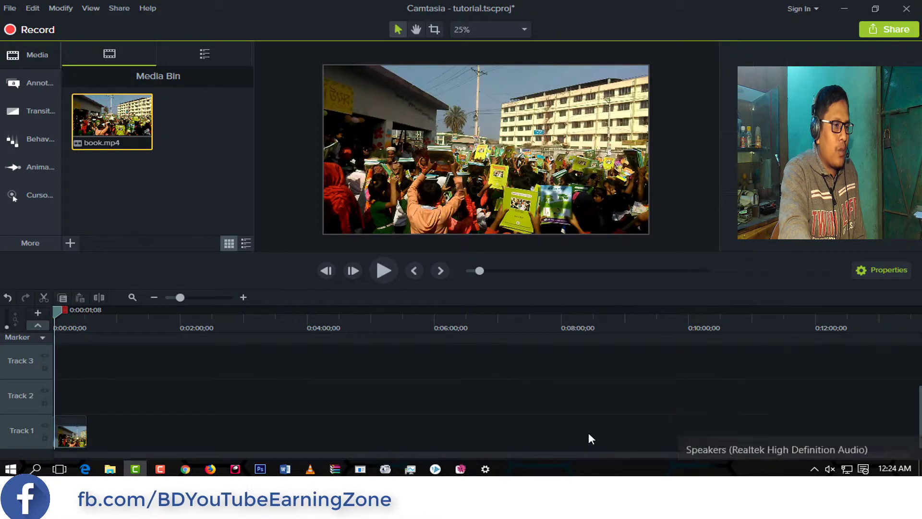
{"action": "left_click", "coordinate": [376, 269]}
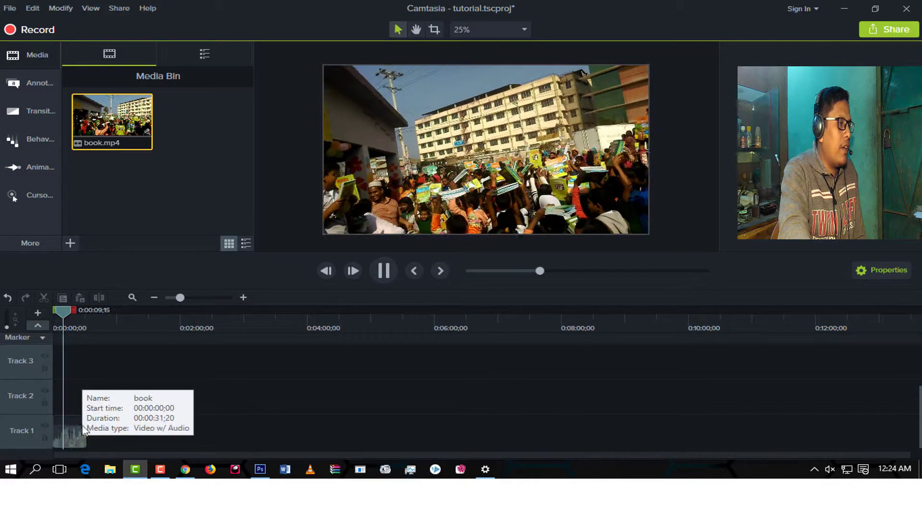
{"action": "left_click", "coordinate": [426, 141]}
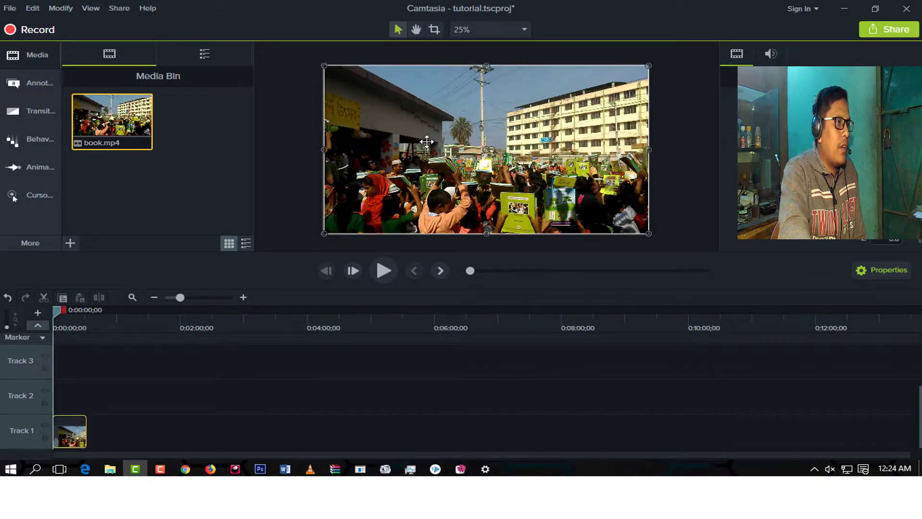
Replace the Track 1 clip with a fresh copy of book.mp4 from the Media Bin and move the playhead to 0:00:19;24.
{"action": "right_click", "coordinate": [74, 431]}
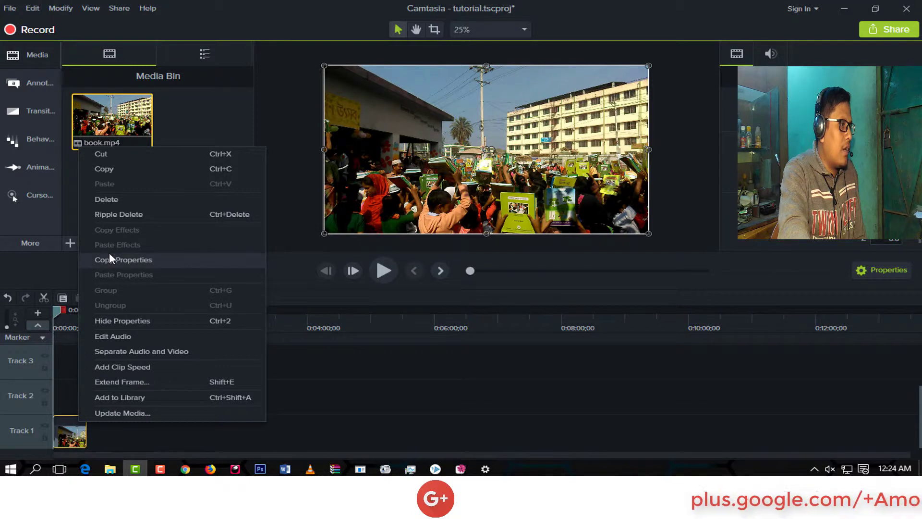
{"action": "left_click", "coordinate": [119, 199]}
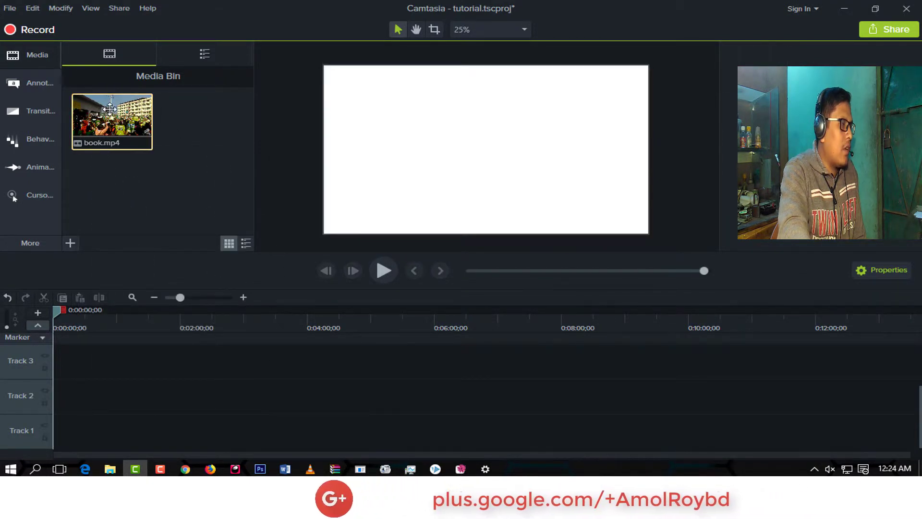
{"action": "mouse_move", "coordinate": [117, 115]}
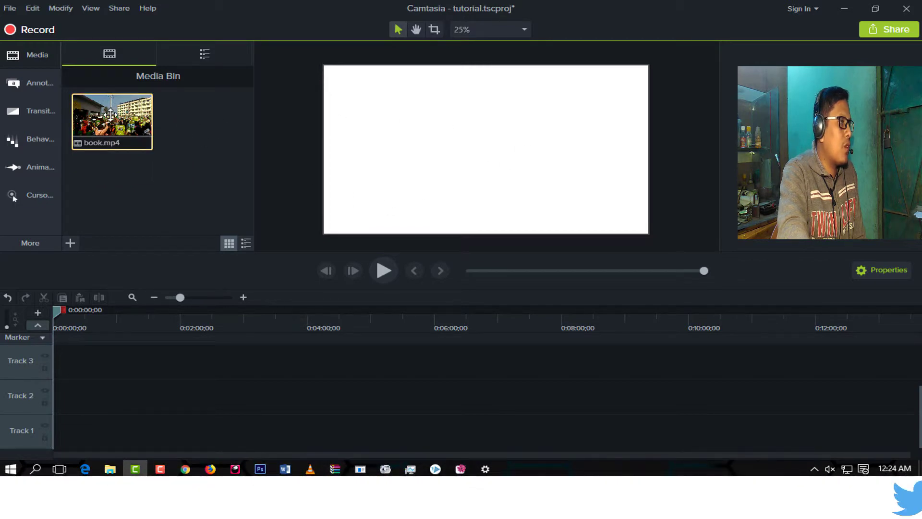
{"action": "left_click_drag", "start_coordinate": [111, 113], "coordinate": [44, 438]}
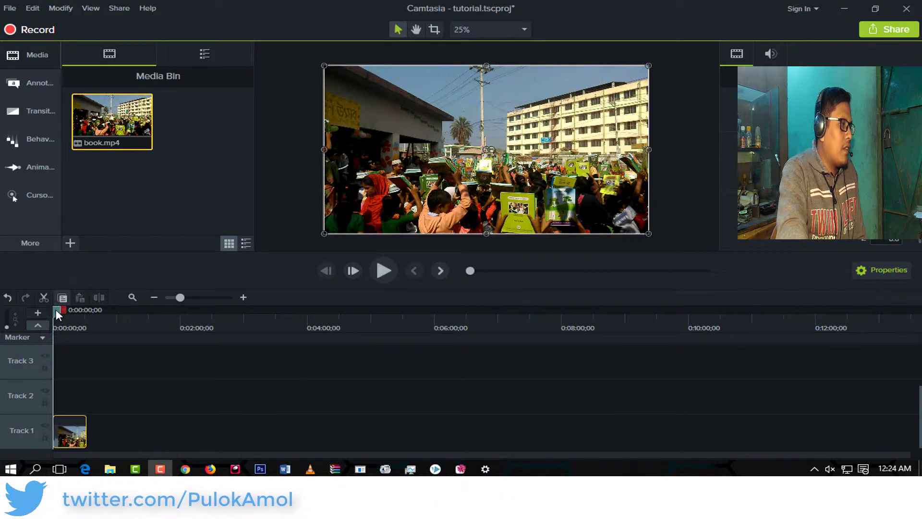
{"action": "left_click_drag", "start_coordinate": [55, 309], "coordinate": [74, 333]}
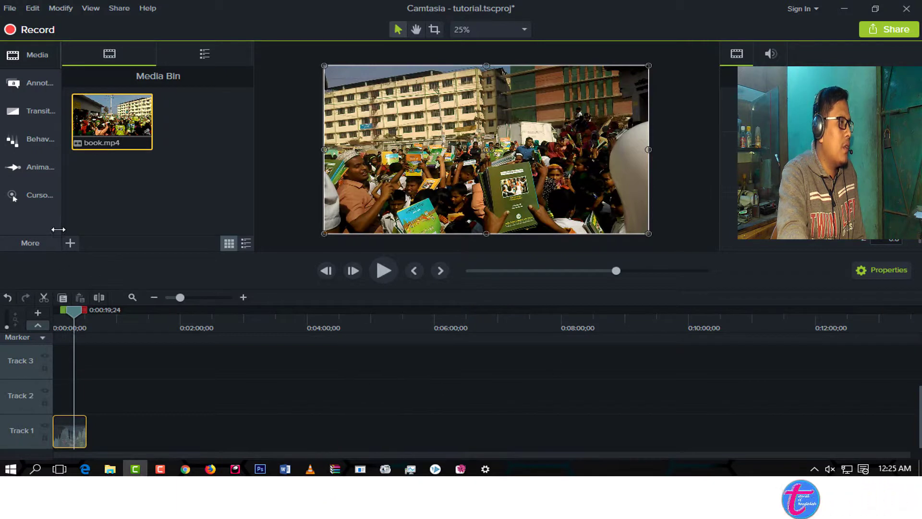
{"action": "left_click", "coordinate": [71, 245]}
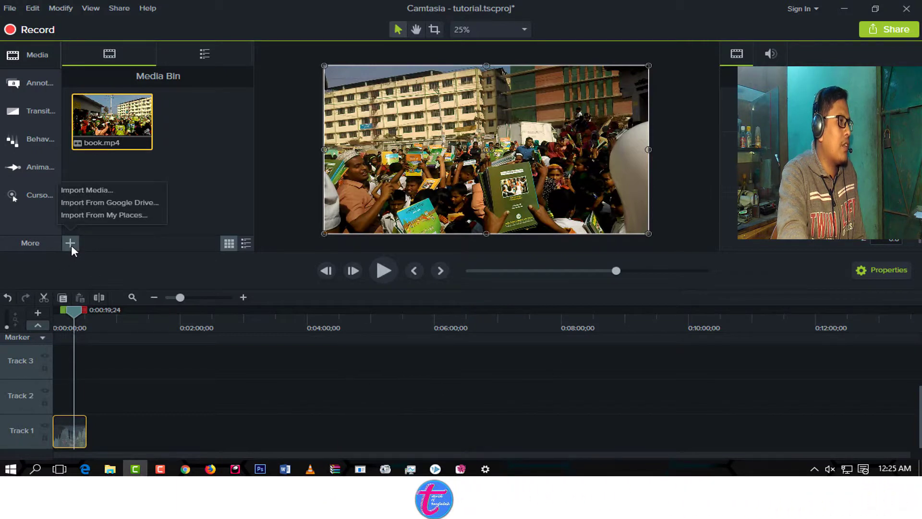
{"action": "left_click", "coordinate": [225, 154]}
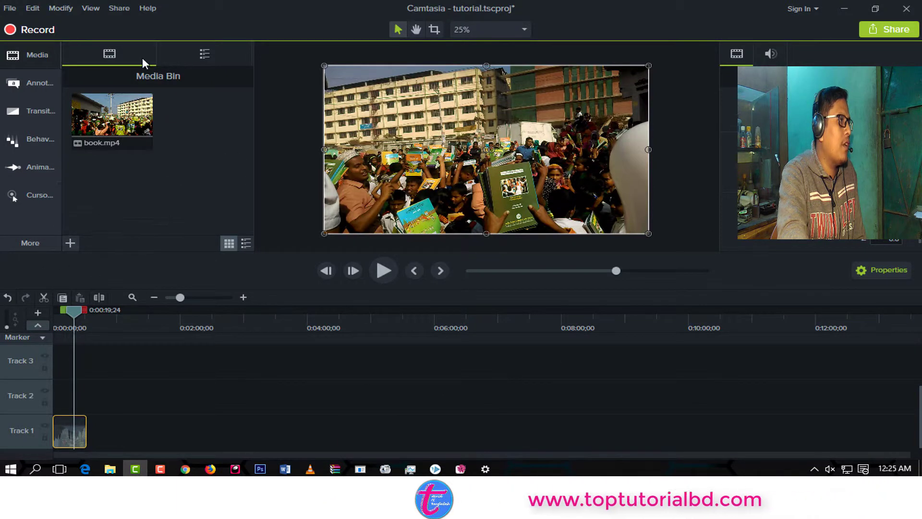
{"action": "left_click", "coordinate": [31, 51]}
{"action": "left_click", "coordinate": [31, 51]}
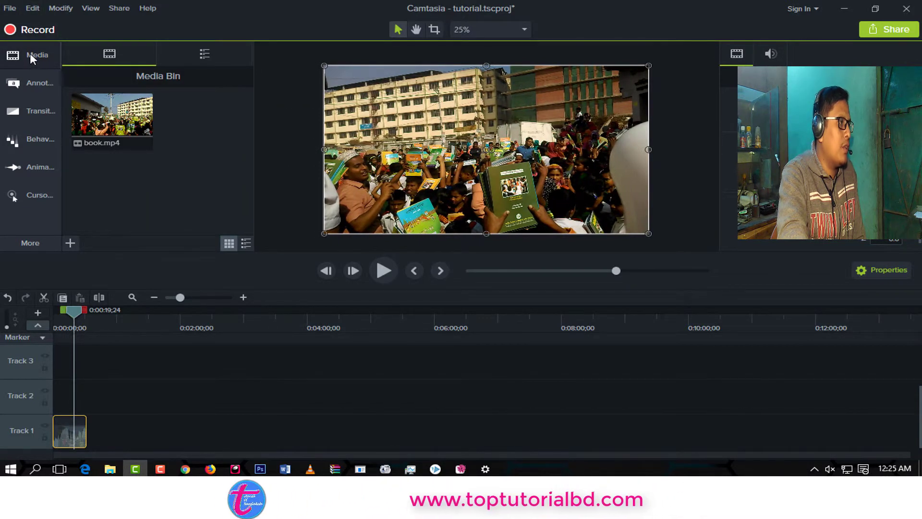
{"action": "left_click", "coordinate": [97, 136]}
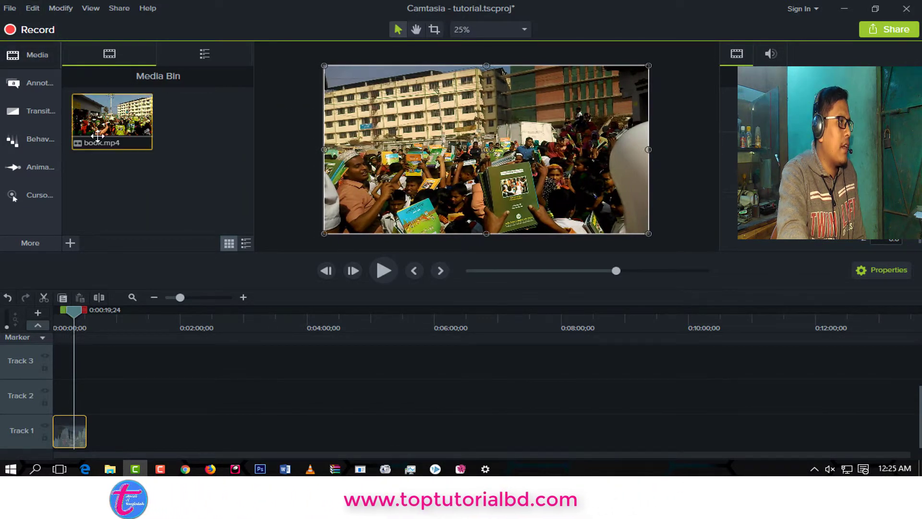
Import the VIDEO0133 video from the desktop's camtasia folder into the Media Bin.
{"action": "left_click", "coordinate": [71, 242]}
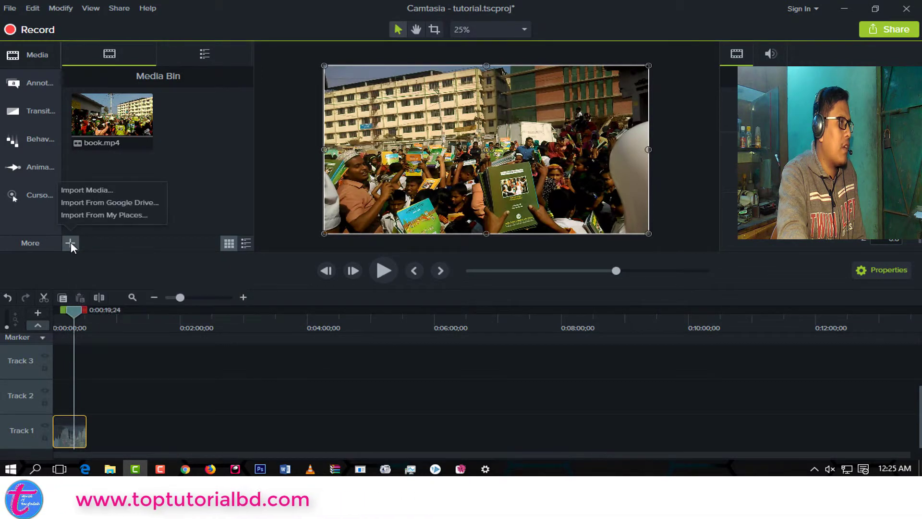
{"action": "left_click", "coordinate": [98, 189]}
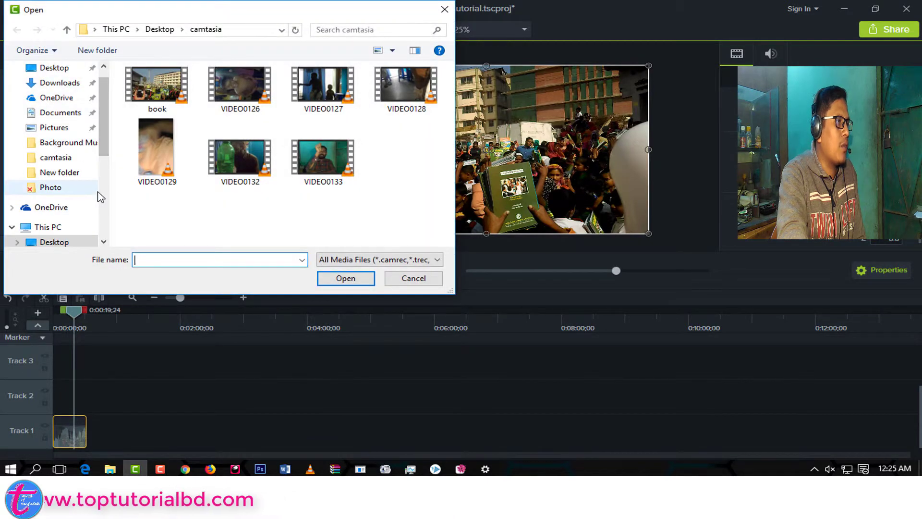
{"action": "left_click", "coordinate": [328, 154]}
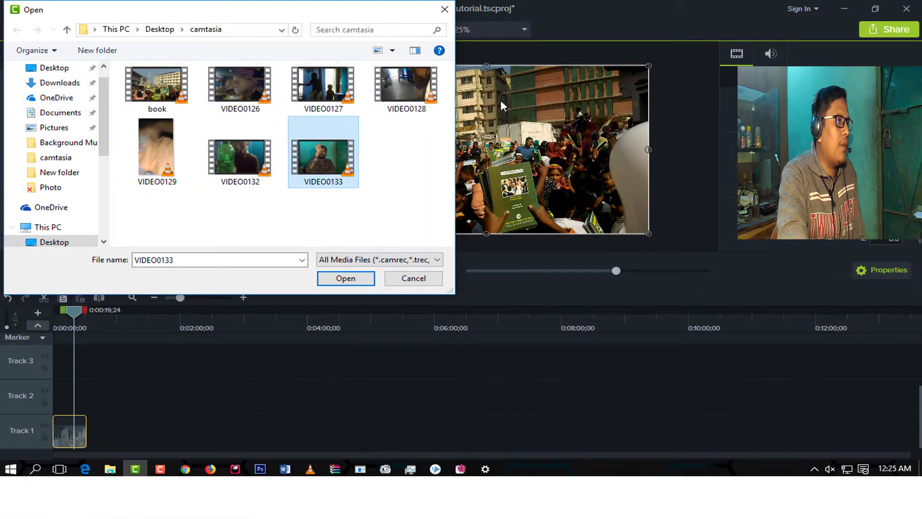
{"action": "left_click", "coordinate": [353, 279]}
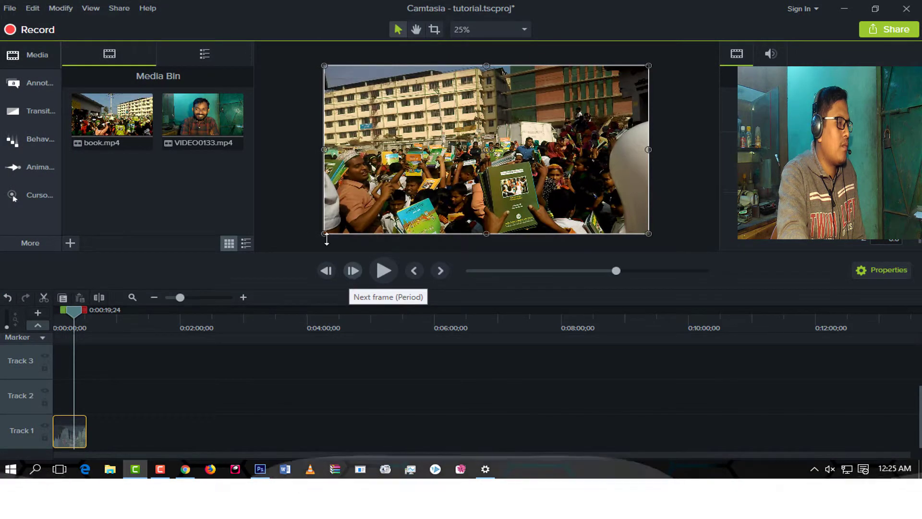
Place VIDEO0133.mp4 on Track 1 directly after the book.mp4 clip and dismiss the desktop notification.
{"action": "mouse_move", "coordinate": [203, 121]}
{"action": "left_mouse_down"}
{"action": "mouse_move", "coordinate": [314, 164]}
{"action": "mouse_move", "coordinate": [435, 190]}
{"action": "mouse_move", "coordinate": [432, 205]}
{"action": "mouse_move", "coordinate": [214, 130]}
{"action": "mouse_move", "coordinate": [190, 133]}
{"action": "left_mouse_up"}
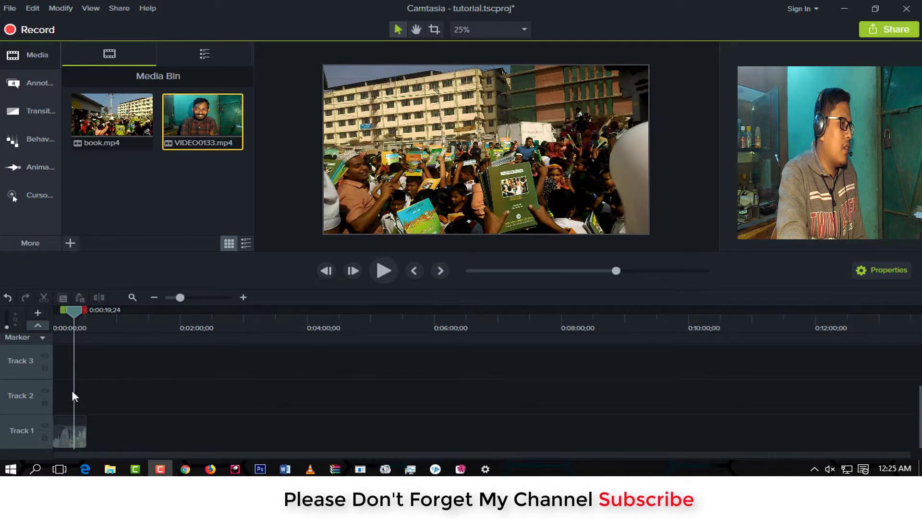
{"action": "left_click_drag", "start_coordinate": [100, 429], "coordinate": [43, 427]}
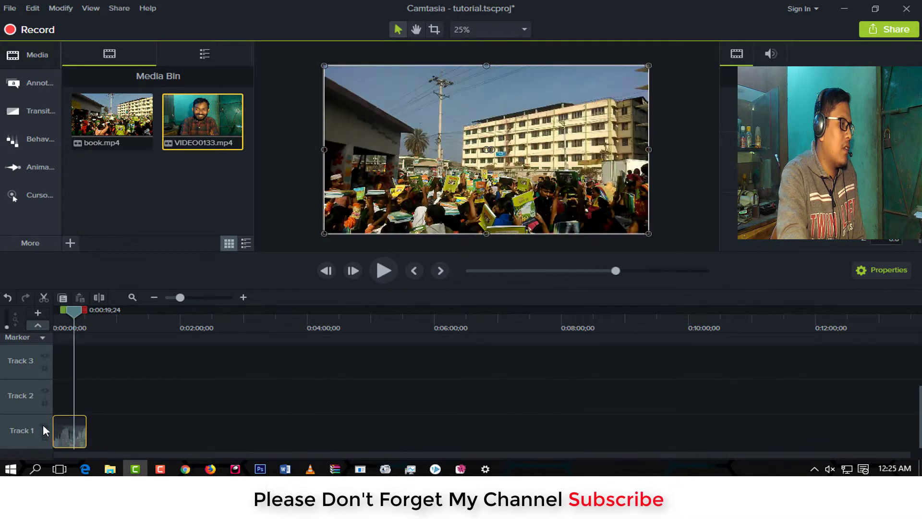
{"action": "left_click_drag", "start_coordinate": [196, 108], "coordinate": [82, 442]}
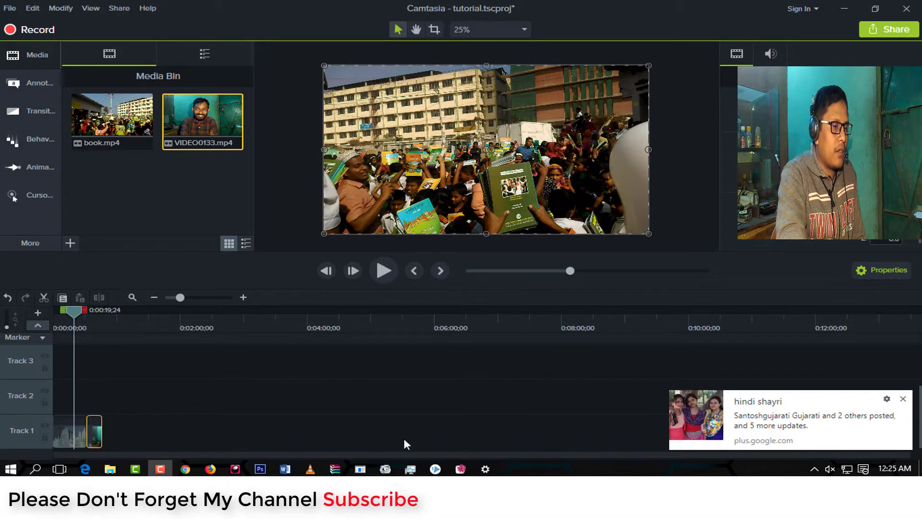
{"action": "left_click", "coordinate": [902, 398]}
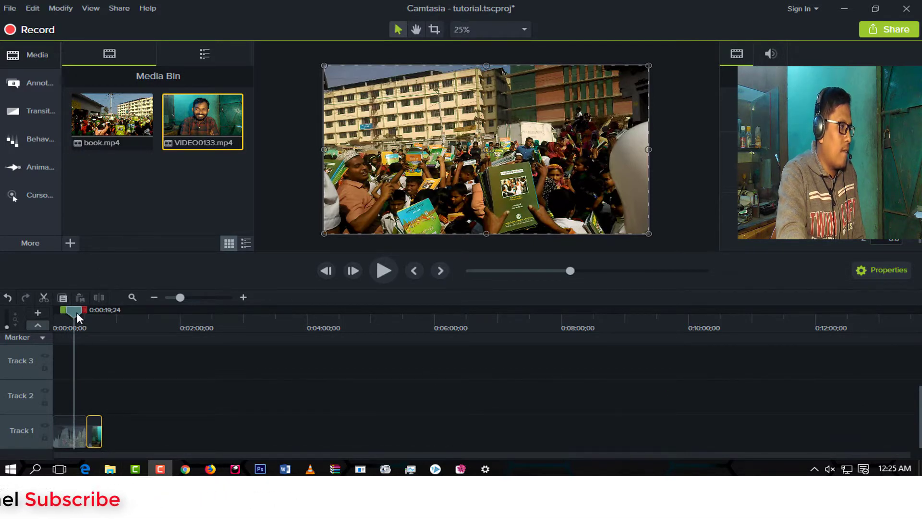
Move the playhead to 0:00:14;21 and choose Custom canvas dimensions in the Project Settings.
{"action": "left_click_drag", "start_coordinate": [76, 312], "coordinate": [68, 358]}
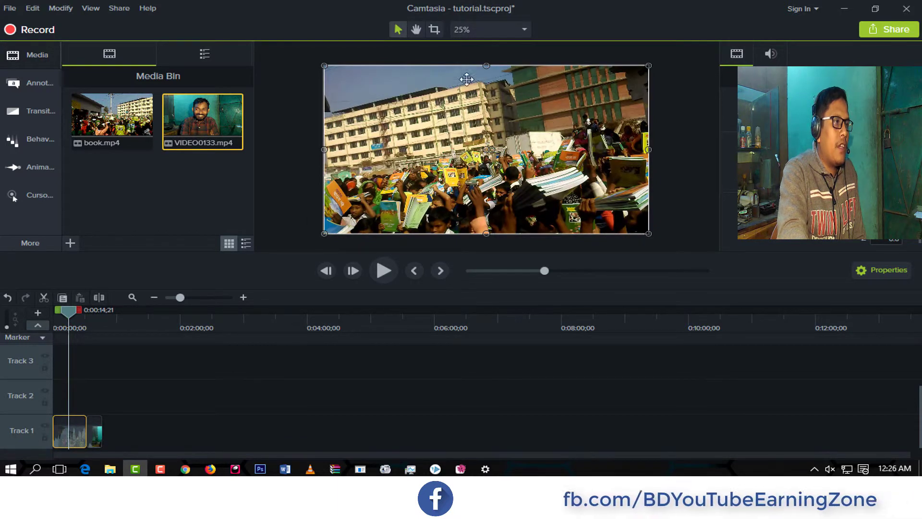
{"action": "right_click", "coordinate": [509, 118]}
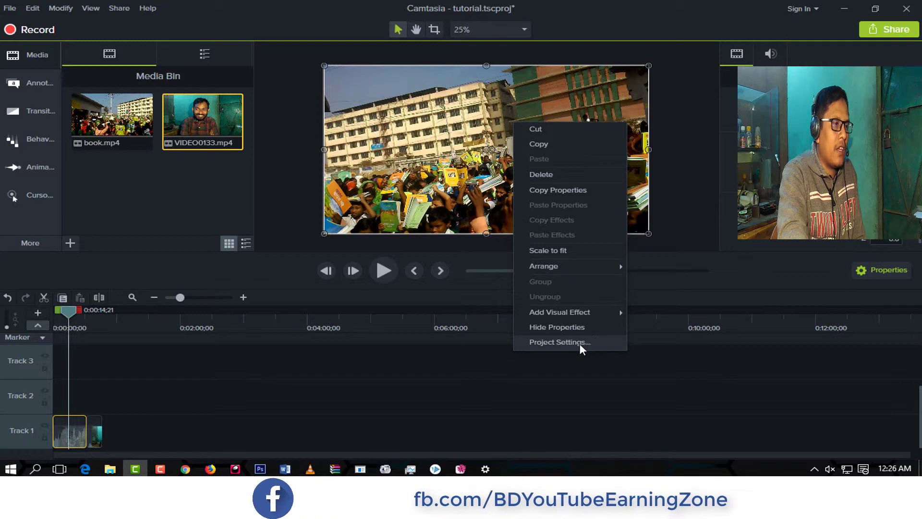
{"action": "left_click", "coordinate": [555, 342]}
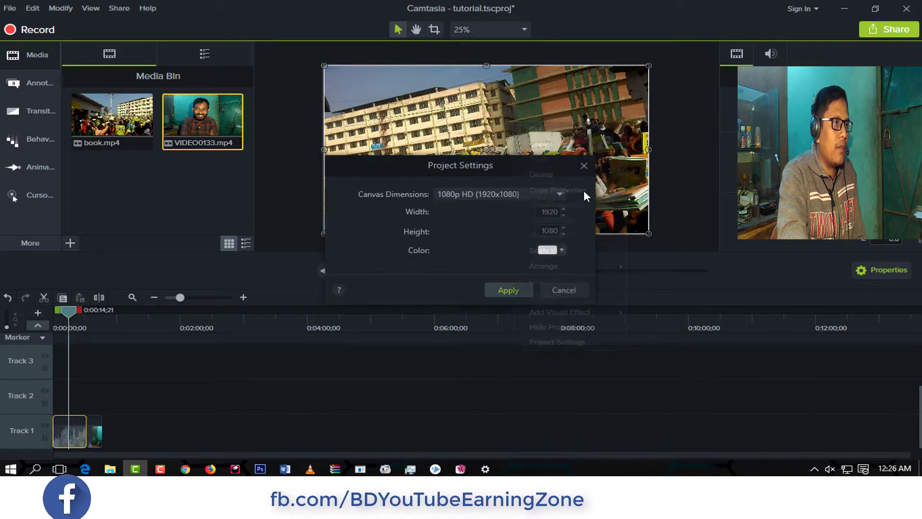
{"action": "left_click", "coordinate": [558, 194]}
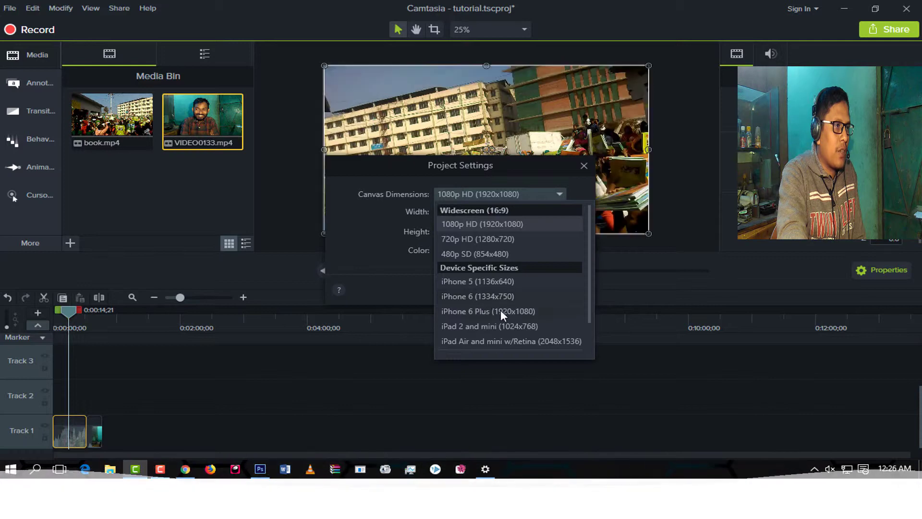
{"action": "scroll", "coordinate": [588, 289], "scroll_direction": "down", "scroll_amount": 1}
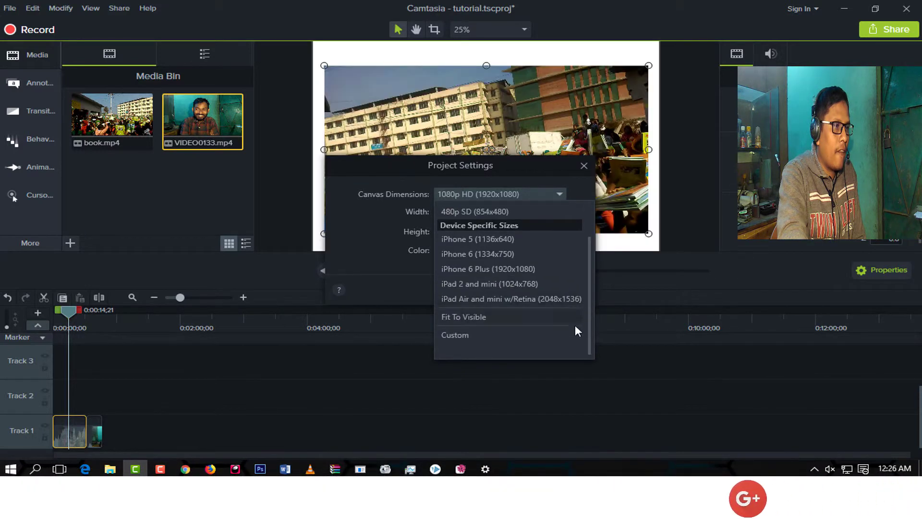
{"action": "left_click", "coordinate": [456, 335]}
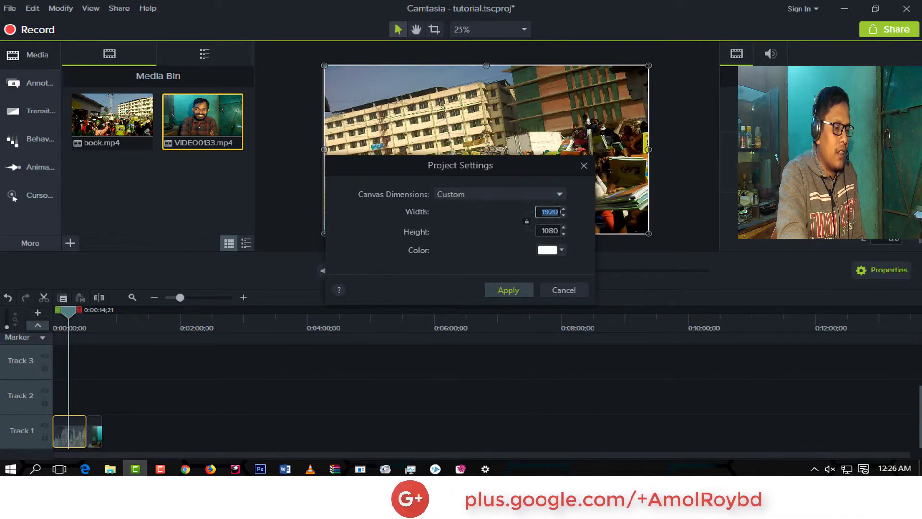
Set the custom canvas width to 1080 and height to 720, and apply the settings.
{"action": "type", "text": "18"}
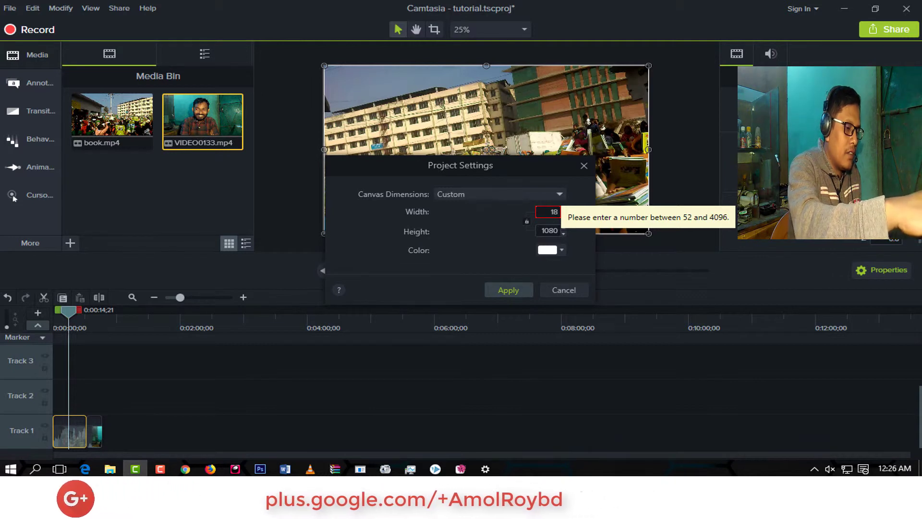
{"action": "key", "text": "BackSpace"}
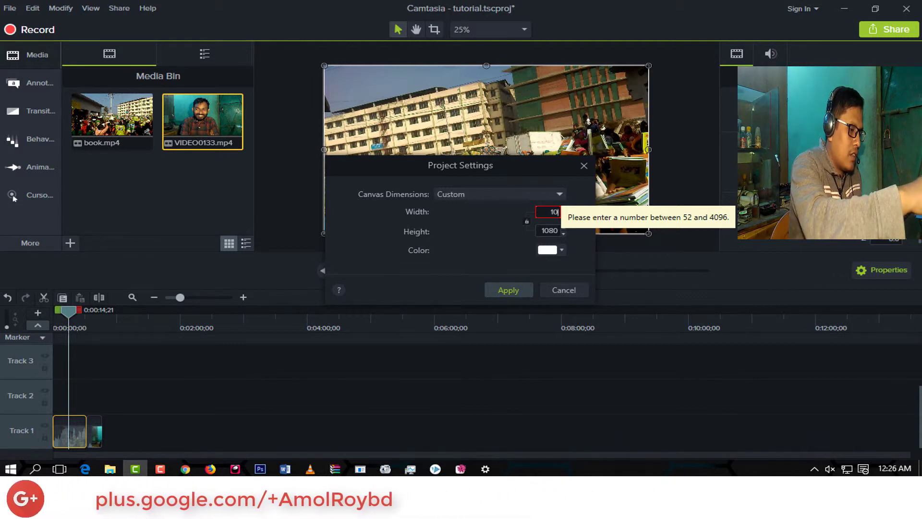
{"action": "type", "text": "080"}
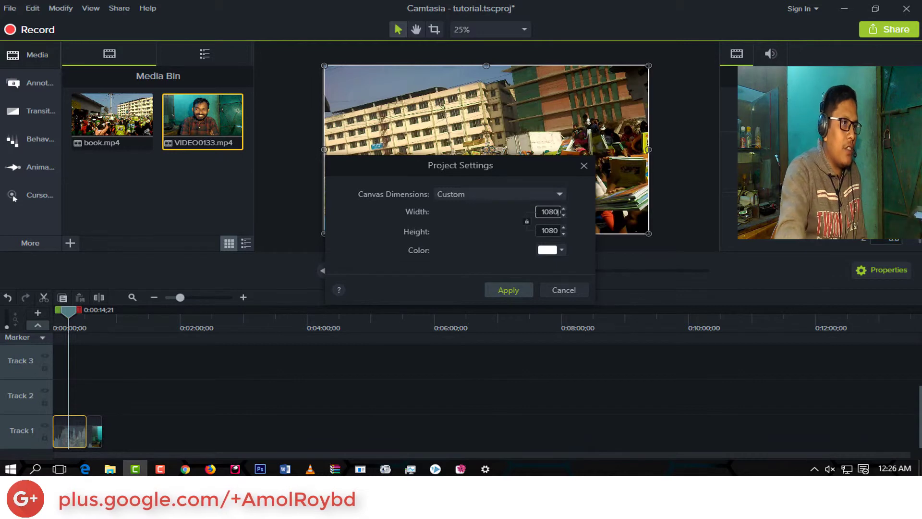
{"action": "key", "text": "Tab"}
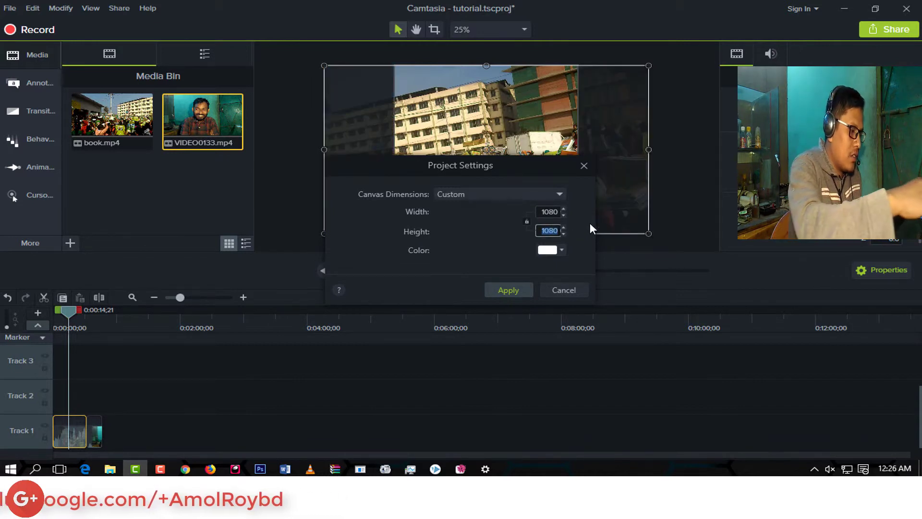
{"action": "type", "text": "7"}
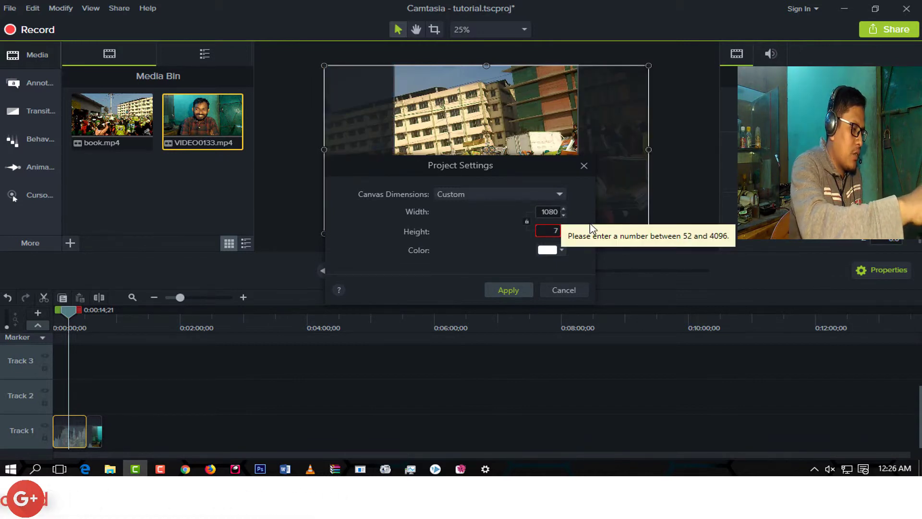
{"action": "type", "text": "20"}
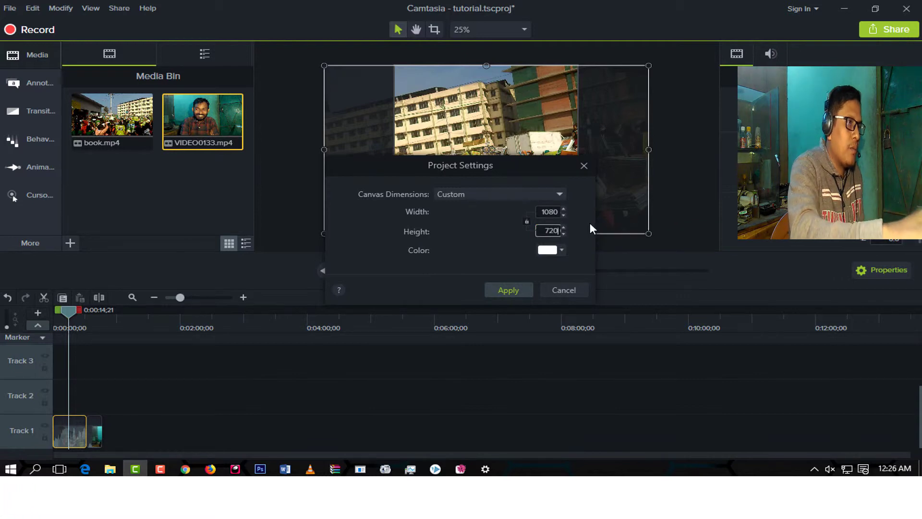
{"action": "left_click", "coordinate": [509, 290]}
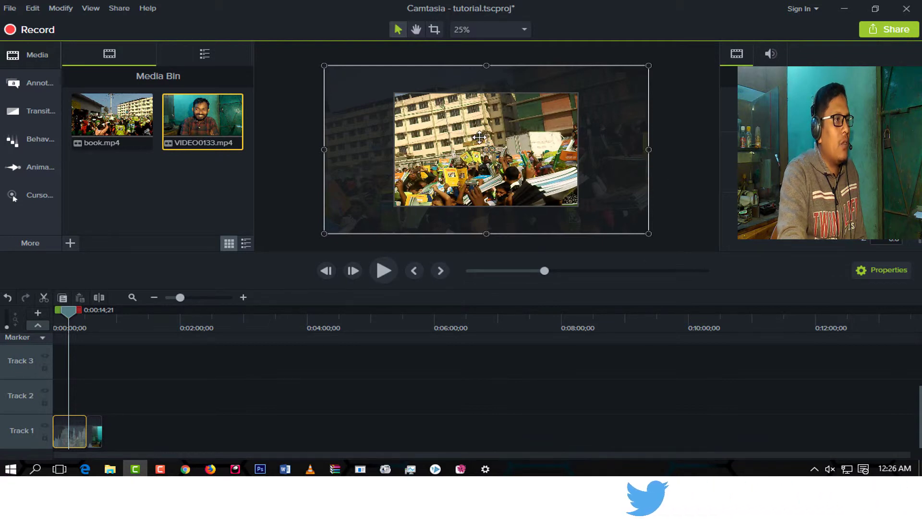
Return the playhead to 0:00:00;00, then reposition and scale the book.mp4 clip to fill the resized canvas.
{"action": "mouse_move", "coordinate": [480, 138]}
{"action": "left_mouse_down"}
{"action": "mouse_move", "coordinate": [577, 126]}
{"action": "mouse_move", "coordinate": [439, 134]}
{"action": "mouse_move", "coordinate": [505, 125]}
{"action": "mouse_move", "coordinate": [504, 134]}
{"action": "mouse_move", "coordinate": [488, 135]}
{"action": "mouse_move", "coordinate": [498, 130]}
{"action": "mouse_move", "coordinate": [509, 149]}
{"action": "mouse_move", "coordinate": [496, 137]}
{"action": "left_mouse_up"}
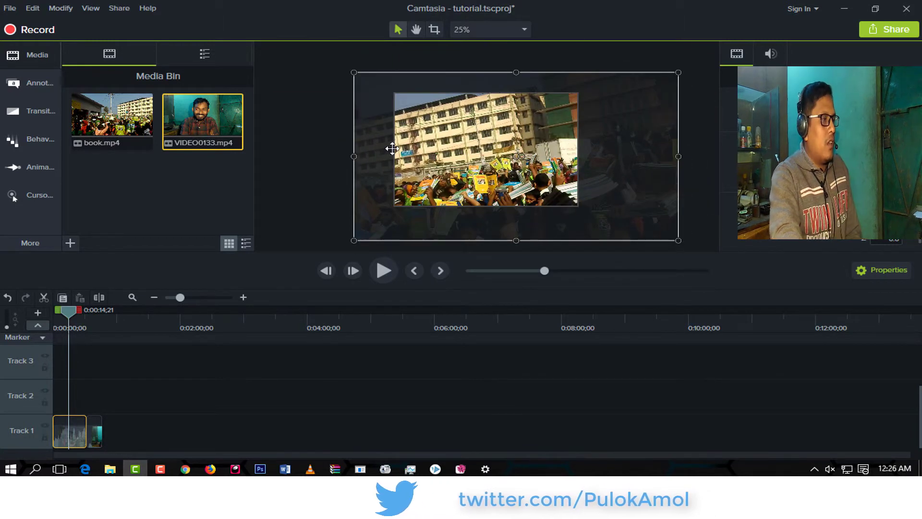
{"action": "left_click_drag", "start_coordinate": [71, 313], "coordinate": [25, 344]}
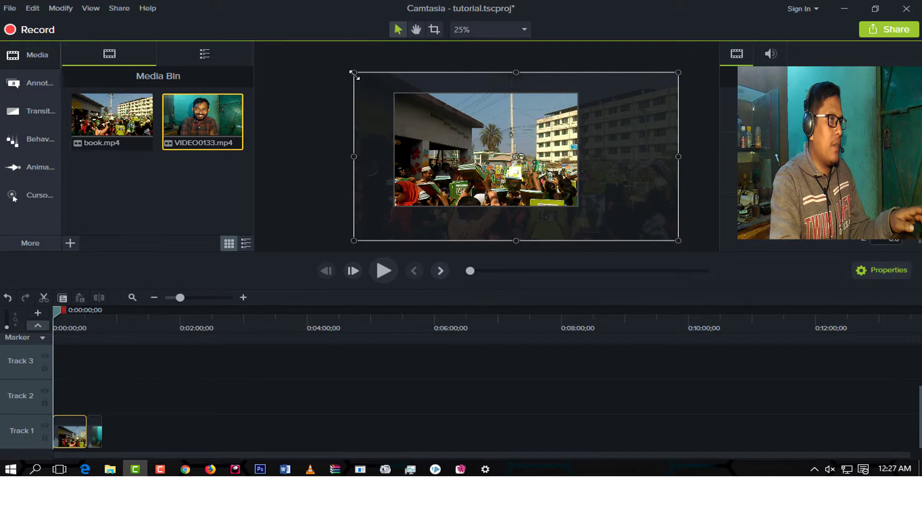
{"action": "left_click_drag", "start_coordinate": [354, 74], "coordinate": [555, 177]}
{"action": "left_click_drag", "start_coordinate": [624, 194], "coordinate": [463, 107]}
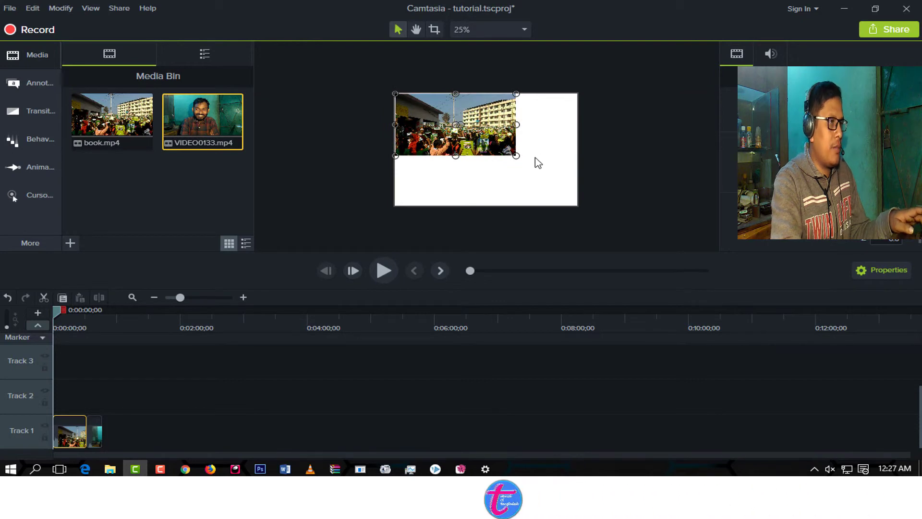
{"action": "left_click_drag", "start_coordinate": [516, 156], "coordinate": [574, 203]}
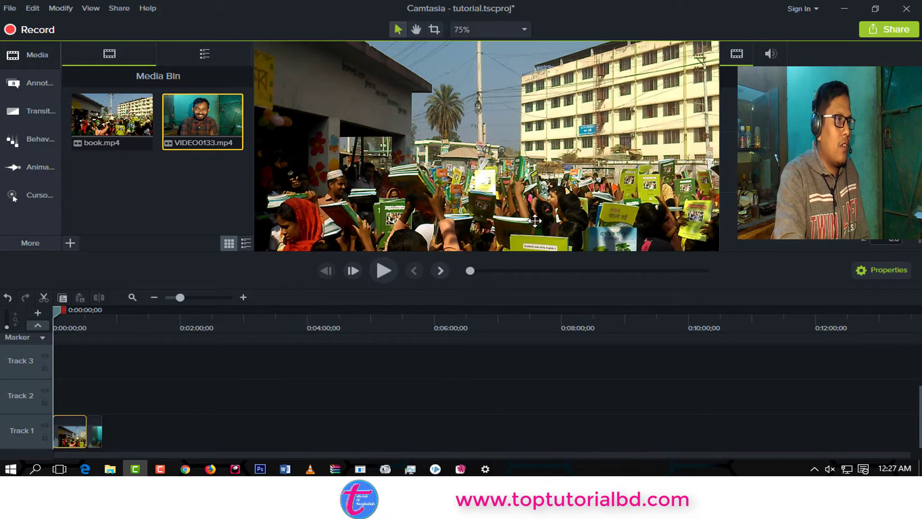
{"action": "scroll", "coordinate": [536, 221], "scroll_direction": "up", "scroll_amount": 1}
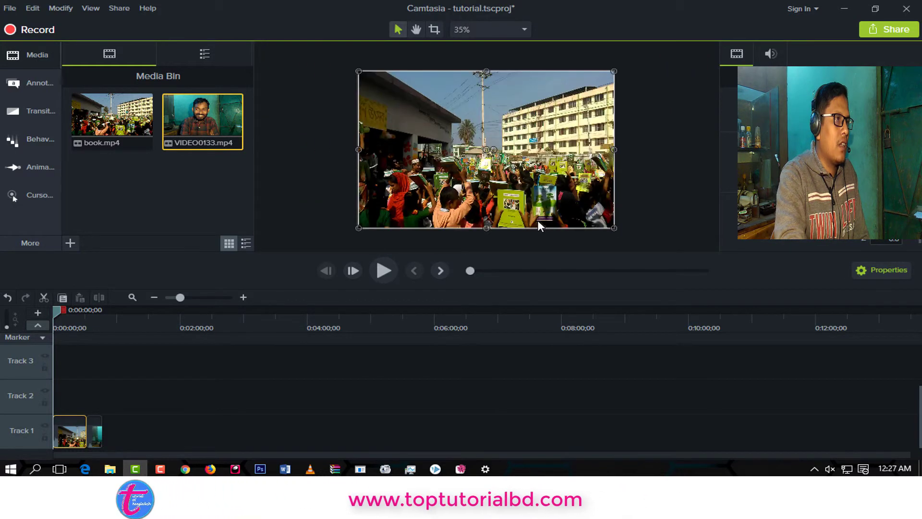
Review the custom canvas dimensions in the Project Settings without applying any changes.
{"action": "right_click", "coordinate": [538, 150]}
{"action": "left_click", "coordinate": [589, 371]}
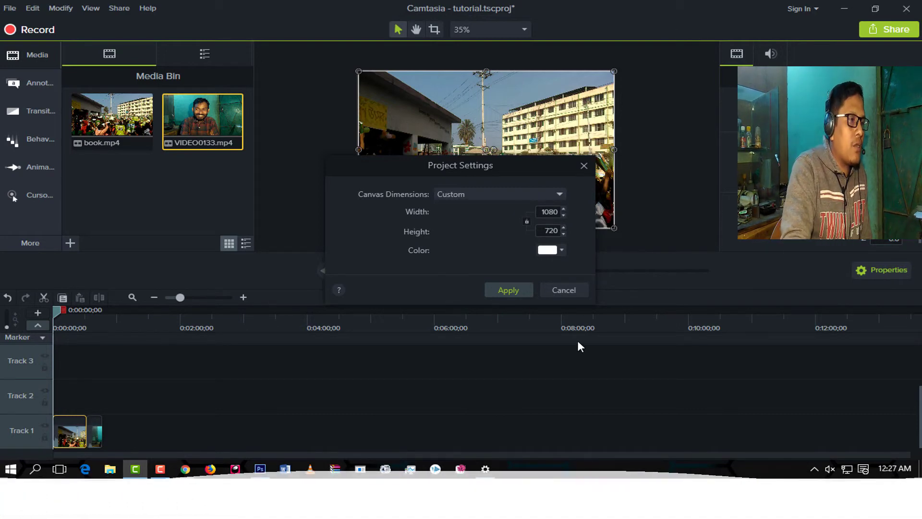
{"action": "left_click", "coordinate": [571, 288]}
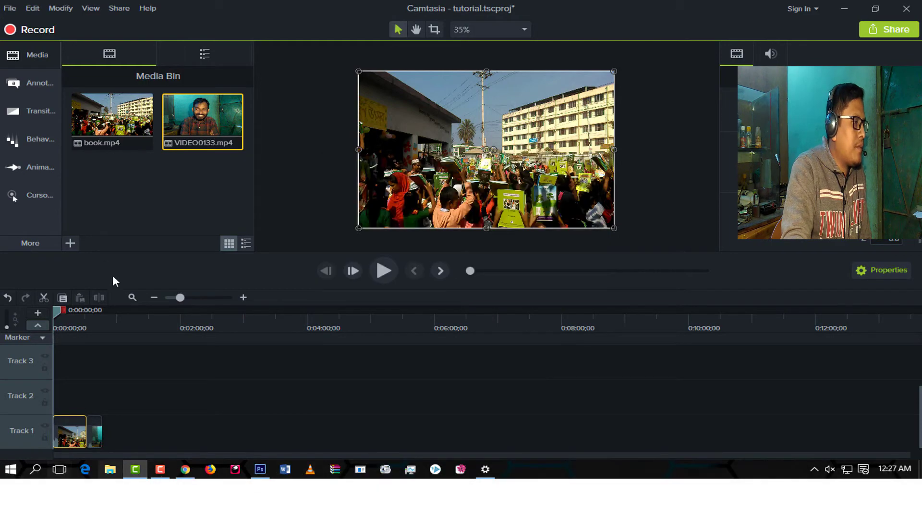
Preview the resized book.mp4 clip from 0:00:05;03 and return the playhead to the start of the timeline.
{"action": "left_click", "coordinate": [58, 315]}
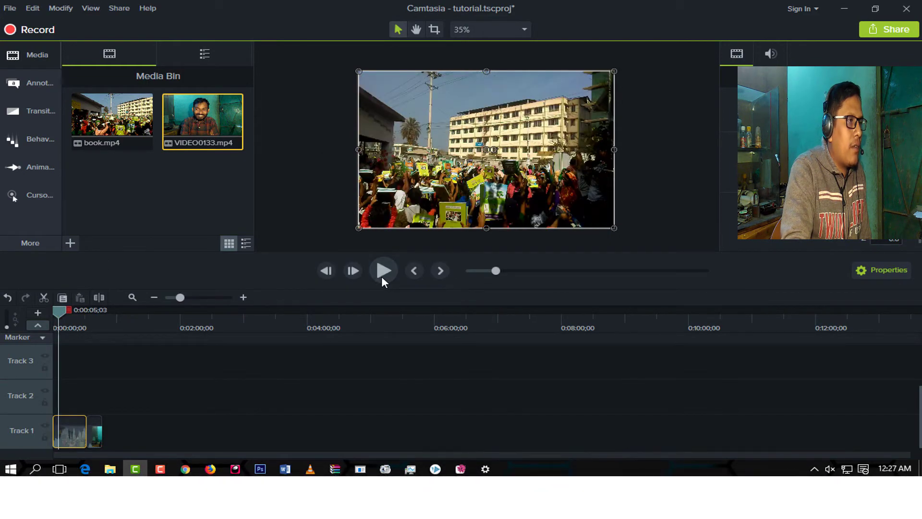
{"action": "left_click", "coordinate": [383, 271]}
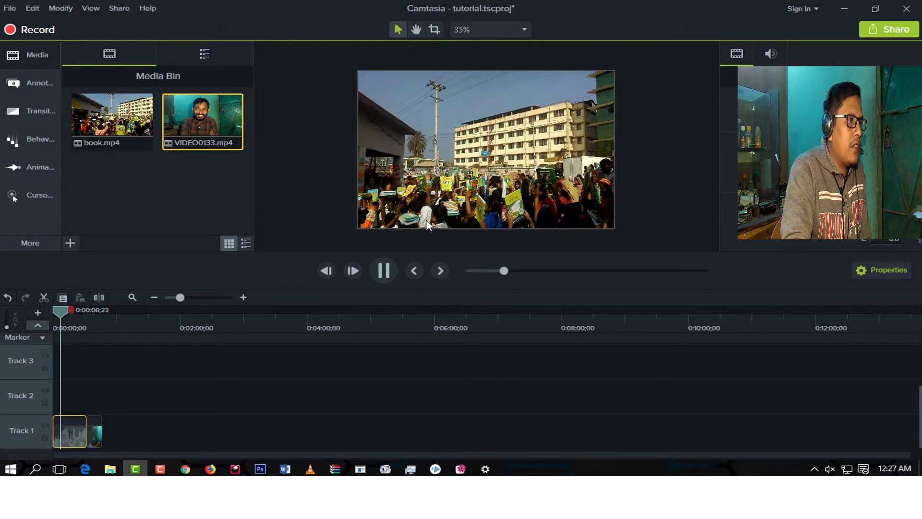
{"action": "left_click_drag", "start_coordinate": [68, 310], "coordinate": [2, 327]}
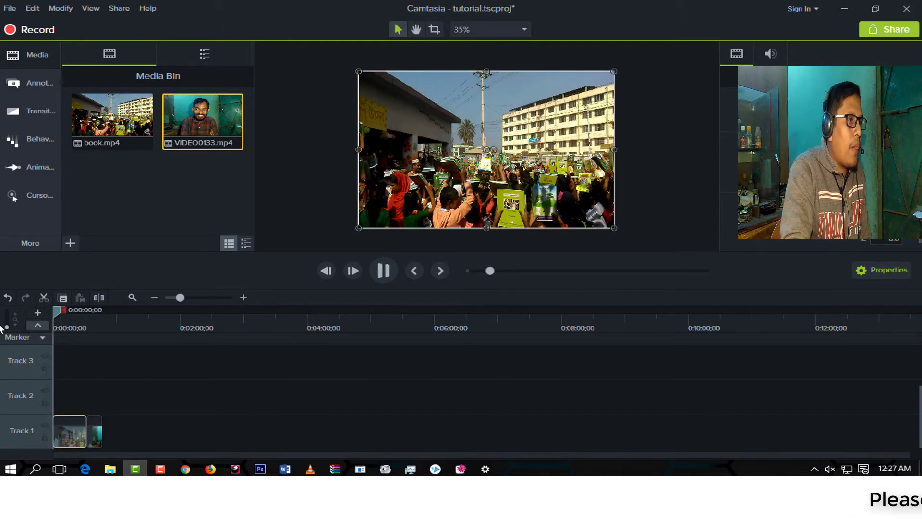